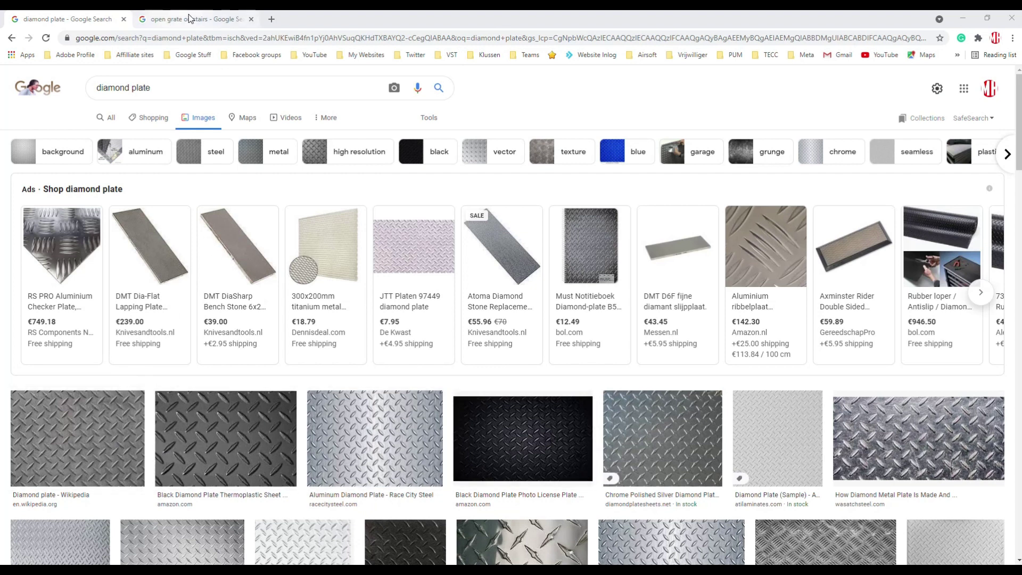
Show the Google Images results for 'open grate on stairs' reference photos.
{"action": "left_click", "coordinate": [209, 19]}
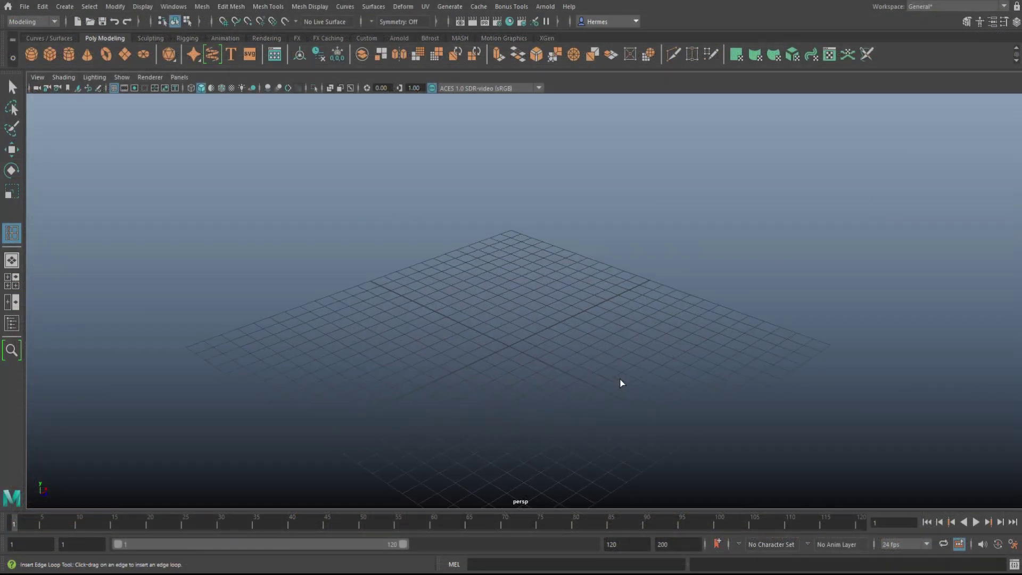
Create a polygon plane at the grid centre.
{"action": "left_click_drag", "start_coordinate": [622, 383], "coordinate": [562, 383], "text": "alt"}
{"action": "middle_click_drag", "start_coordinate": [549, 404], "coordinate": [570, 365], "text": "alt"}
{"action": "left_click_drag", "start_coordinate": [570, 365], "coordinate": [562, 380], "text": "alt"}
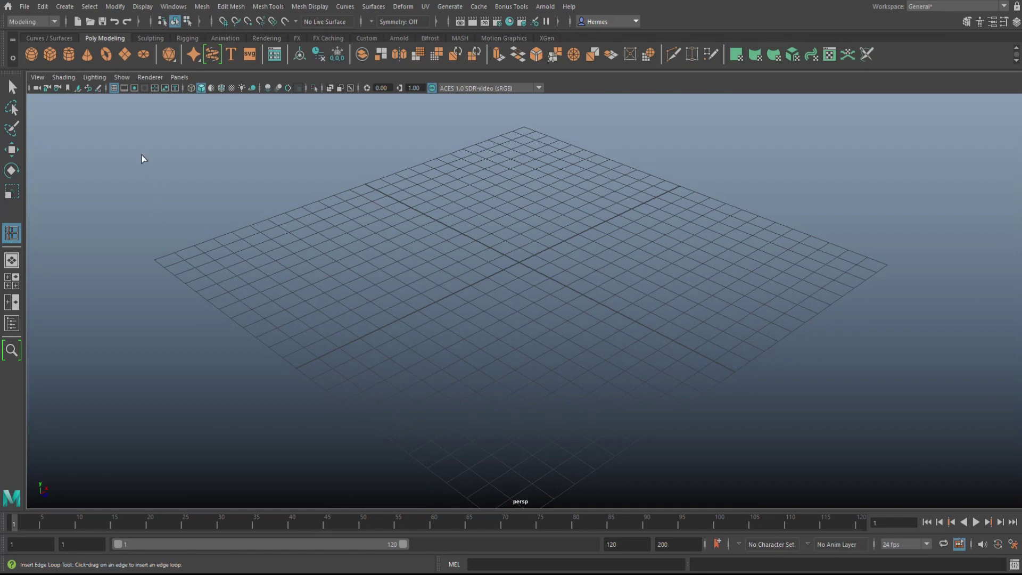
{"action": "left_click", "coordinate": [125, 59]}
{"action": "scroll", "coordinate": [589, 350], "scroll_direction": "up", "scroll_amount": 5}
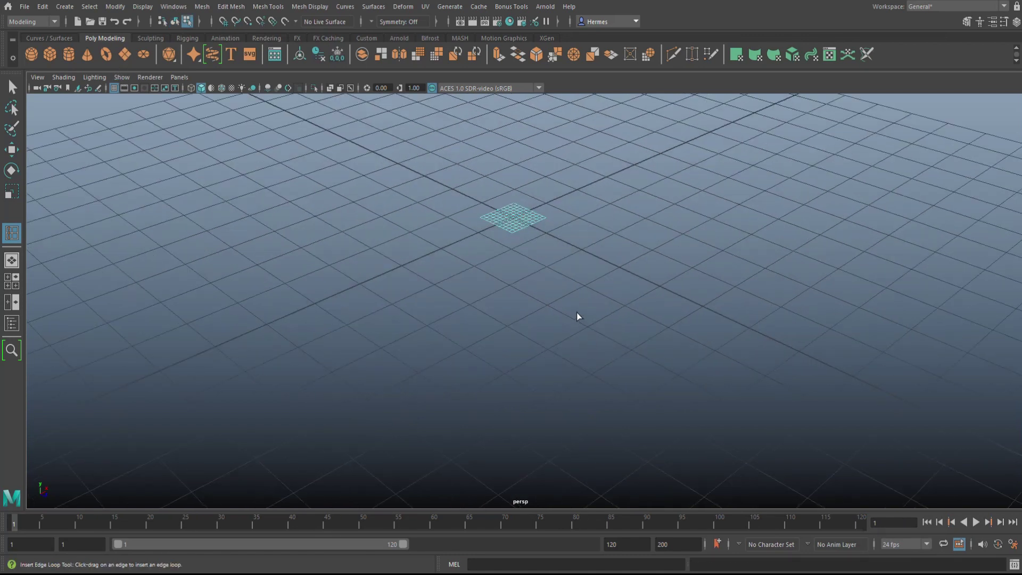
{"action": "middle_click_drag", "start_coordinate": [555, 282], "coordinate": [597, 396], "text": "alt"}
Set the plane's width and height subdivisions to 1.
{"action": "key", "text": "ctrl+a"}
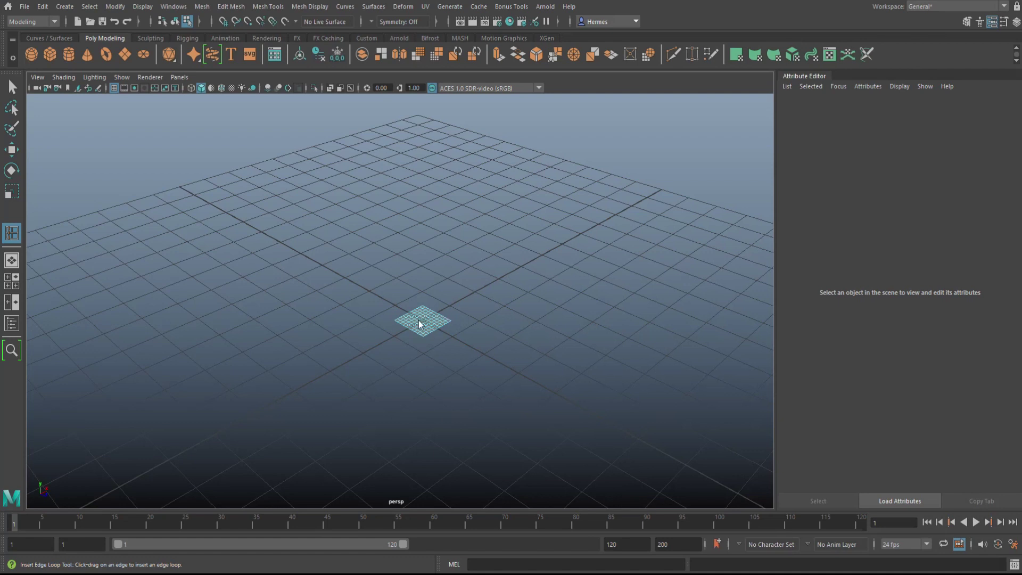
{"action": "right_click_drag", "start_coordinate": [418, 320], "coordinate": [458, 257]}
{"action": "left_click", "coordinate": [436, 321]}
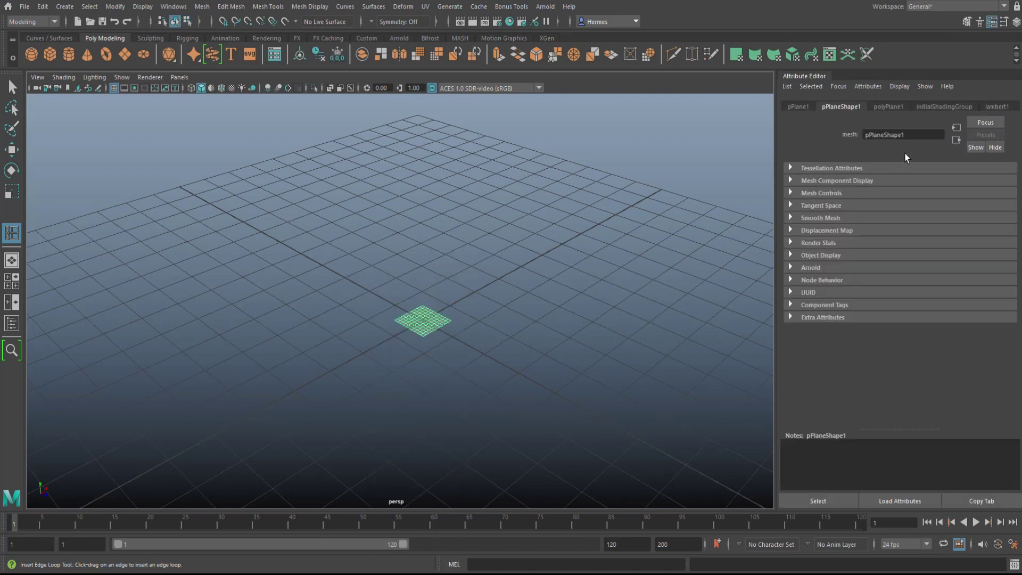
{"action": "left_click", "coordinate": [888, 107]}
{"action": "left_click", "coordinate": [885, 206]}
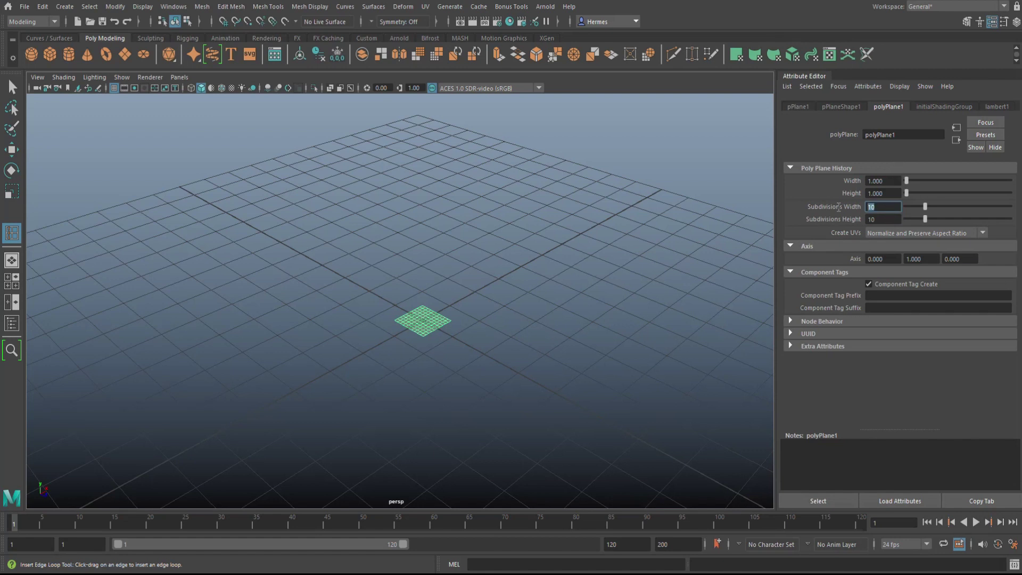
{"action": "type", "text": "1"}
{"action": "key", "text": "Tab"}
{"action": "type", "text": "1"}
{"action": "key", "text": "Return"}
{"action": "scroll", "coordinate": [589, 296], "scroll_direction": "up", "scroll_amount": 4}
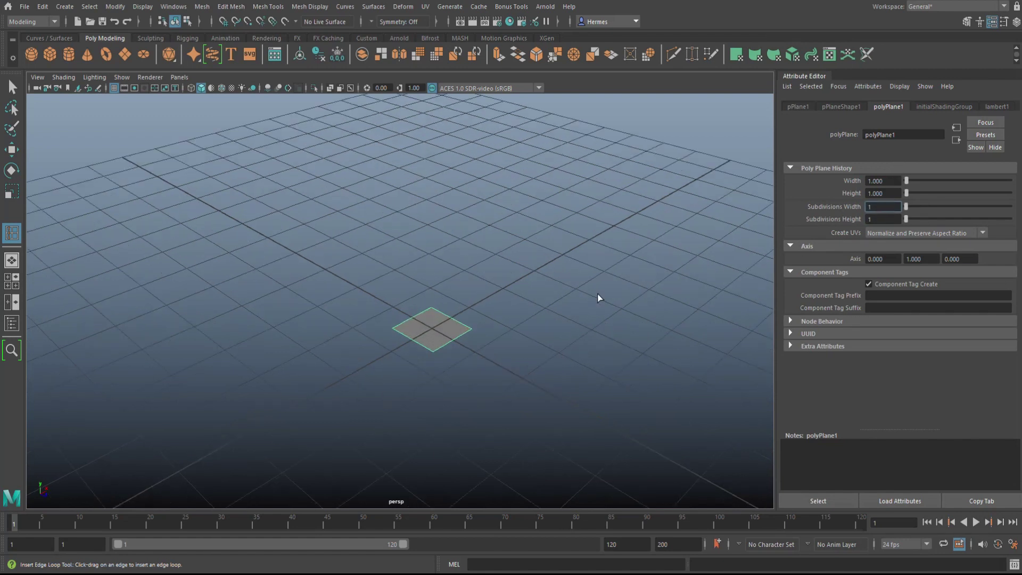
Scale the plane along X into a long strip.
{"action": "key", "text": "r"}
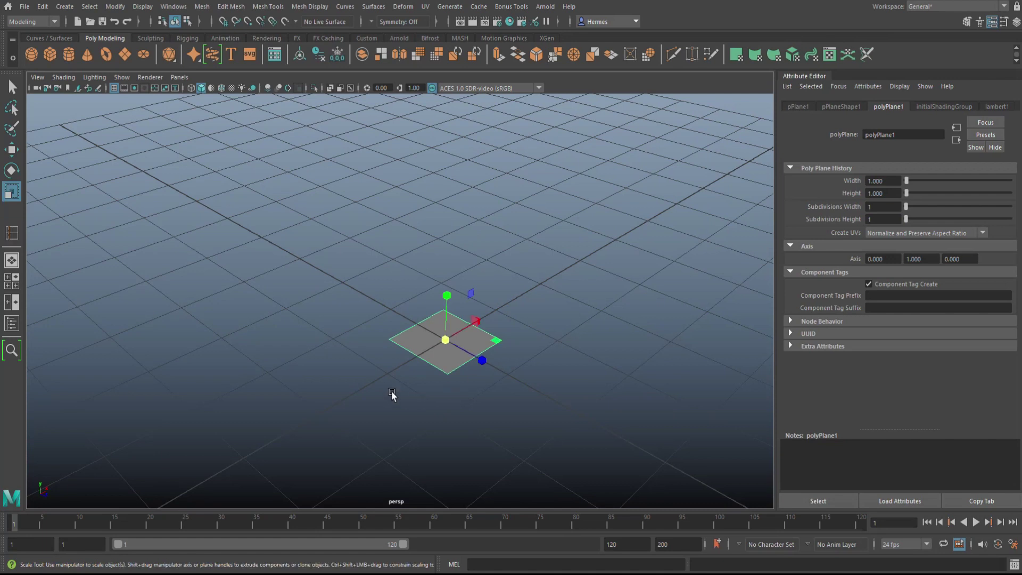
{"action": "left_click_drag", "start_coordinate": [478, 320], "coordinate": [557, 287]}
{"action": "scroll", "coordinate": [570, 366], "scroll_direction": "up", "scroll_amount": 2}
{"action": "left_click_drag", "start_coordinate": [571, 365], "coordinate": [548, 345], "text": "alt"}
Insert ten edge loops across the strip.
{"action": "key", "text": "ctrl+shift+x"}
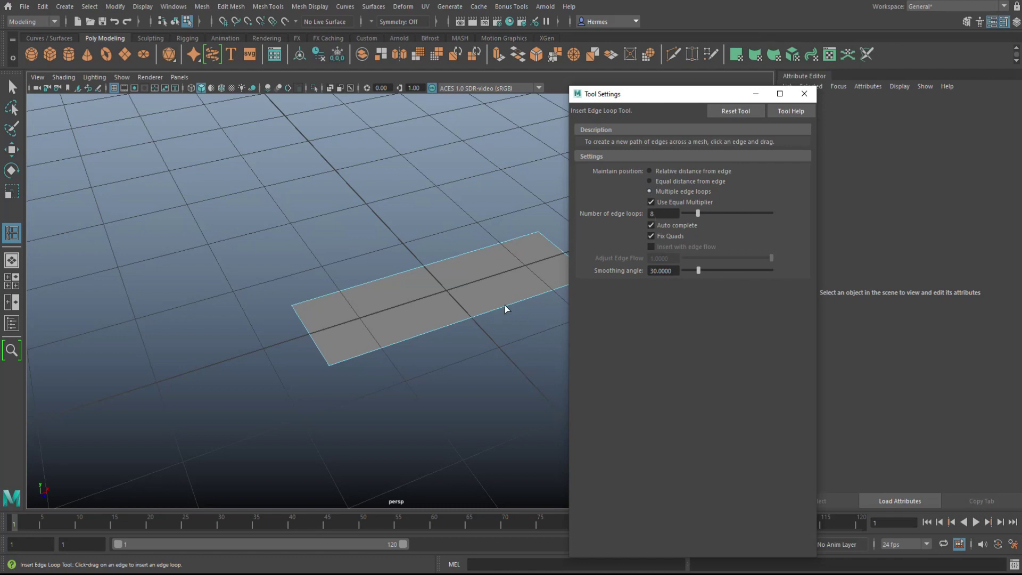
{"action": "double_click", "coordinate": [662, 214]}
{"action": "type", "text": "20"}
{"action": "type", "text": "10"}
{"action": "key", "text": "Return"}
{"action": "left_click", "coordinate": [500, 307]}
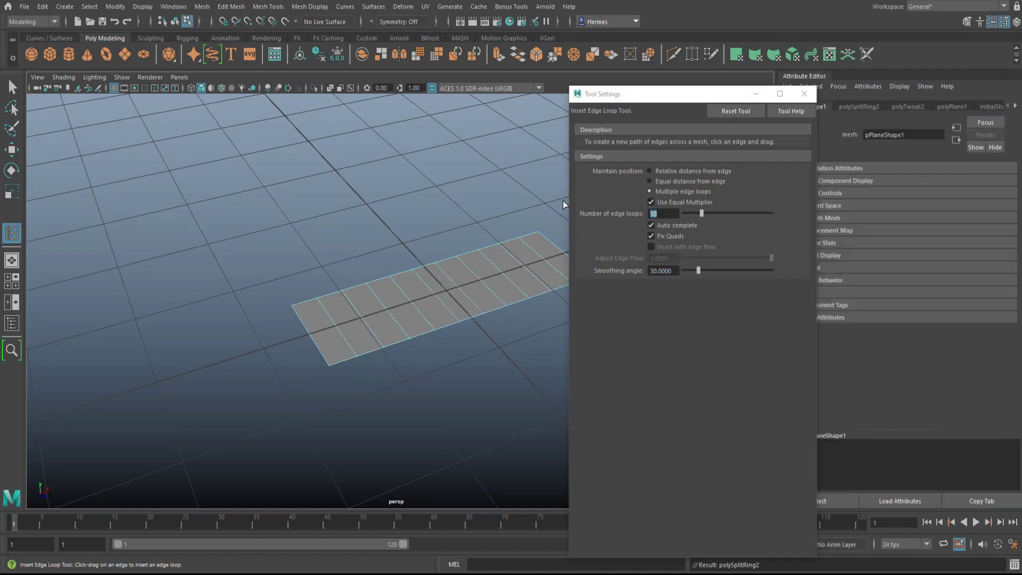
Insert five edge loops along the strip, then select all grid faces.
{"action": "left_click", "coordinate": [669, 213]}
{"action": "type", "text": "5"}
{"action": "left_click", "coordinate": [308, 332]}
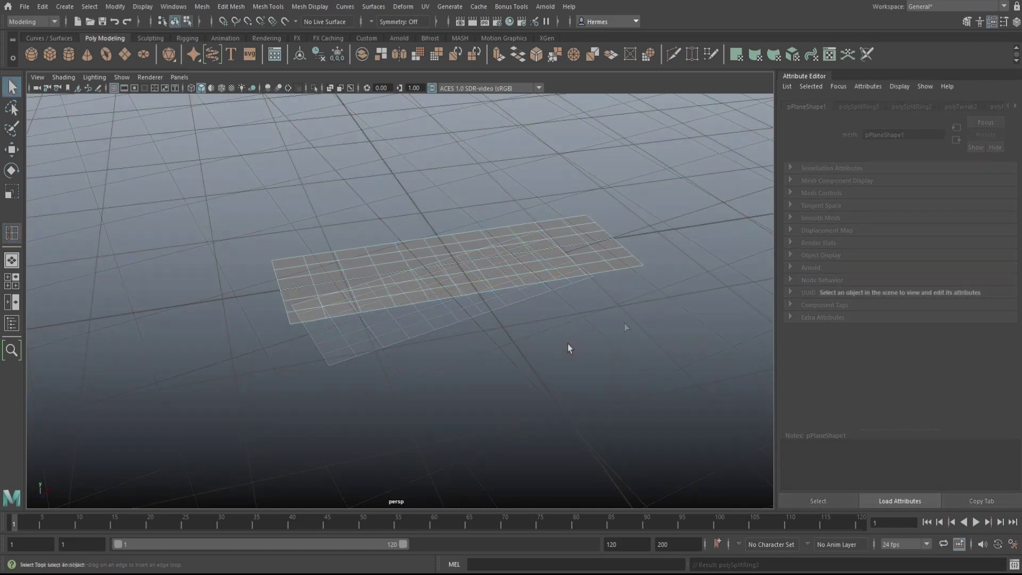
{"action": "left_click_drag", "start_coordinate": [551, 353], "coordinate": [575, 360], "text": "alt"}
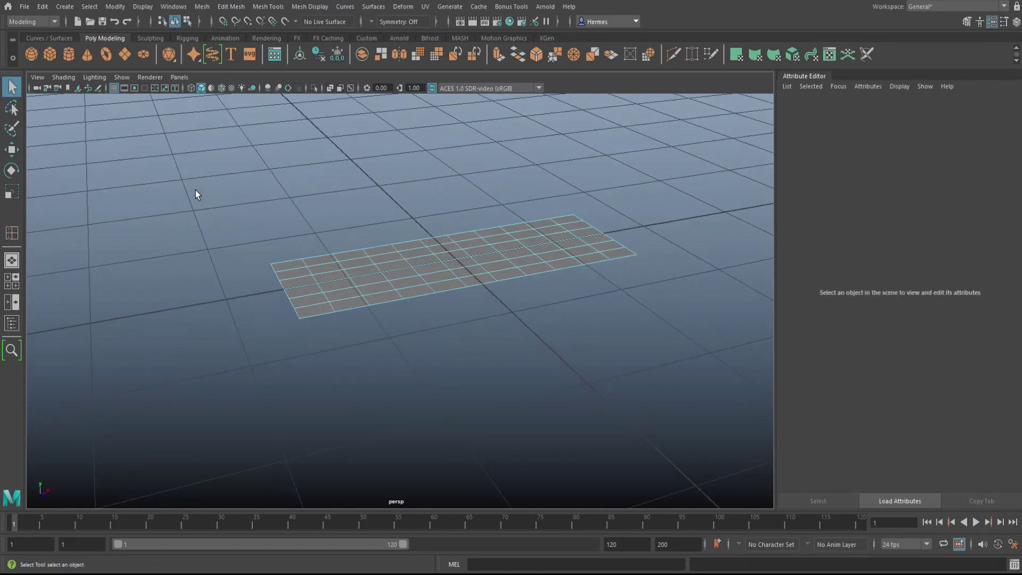
{"action": "left_click_drag", "start_coordinate": [196, 190], "coordinate": [689, 395]}
{"action": "left_click_drag", "start_coordinate": [595, 384], "coordinate": [606, 390], "text": "alt"}
Extrude the grid faces individually with a 0.01 inset offset.
{"action": "key", "text": "ctrl+e"}
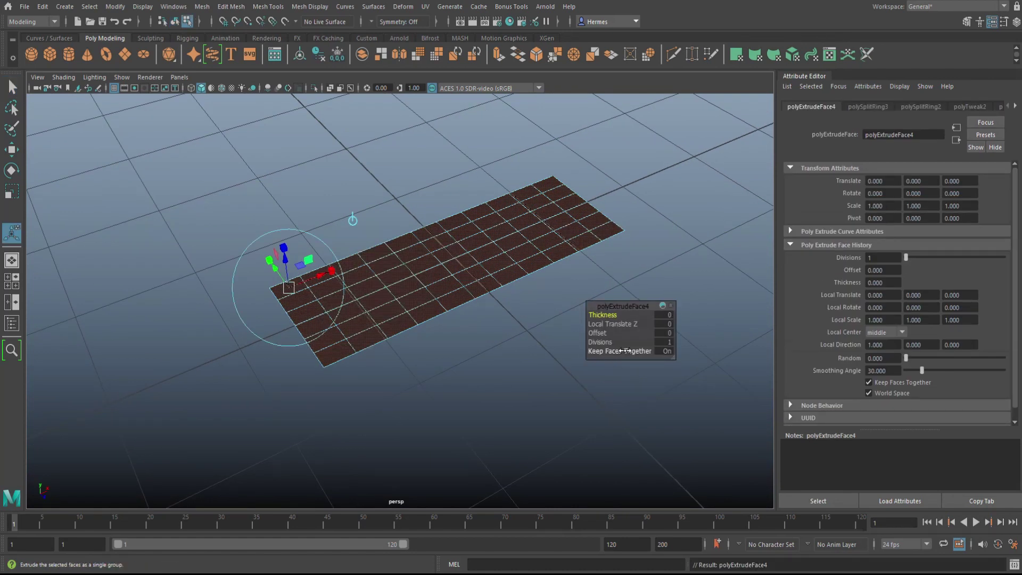
{"action": "left_click_drag", "start_coordinate": [624, 351], "coordinate": [593, 355]}
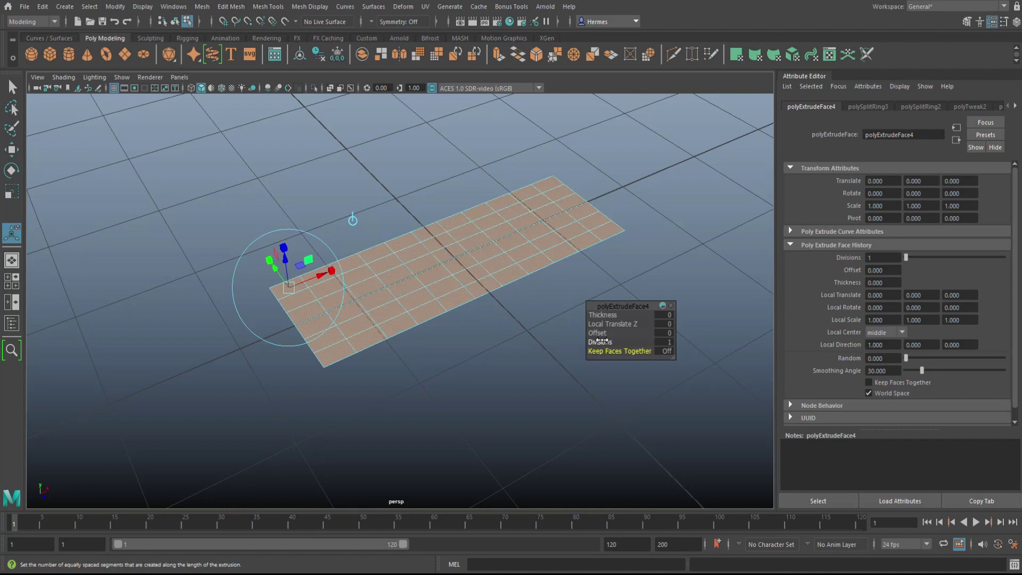
{"action": "left_click_drag", "start_coordinate": [601, 334], "coordinate": [602, 334]}
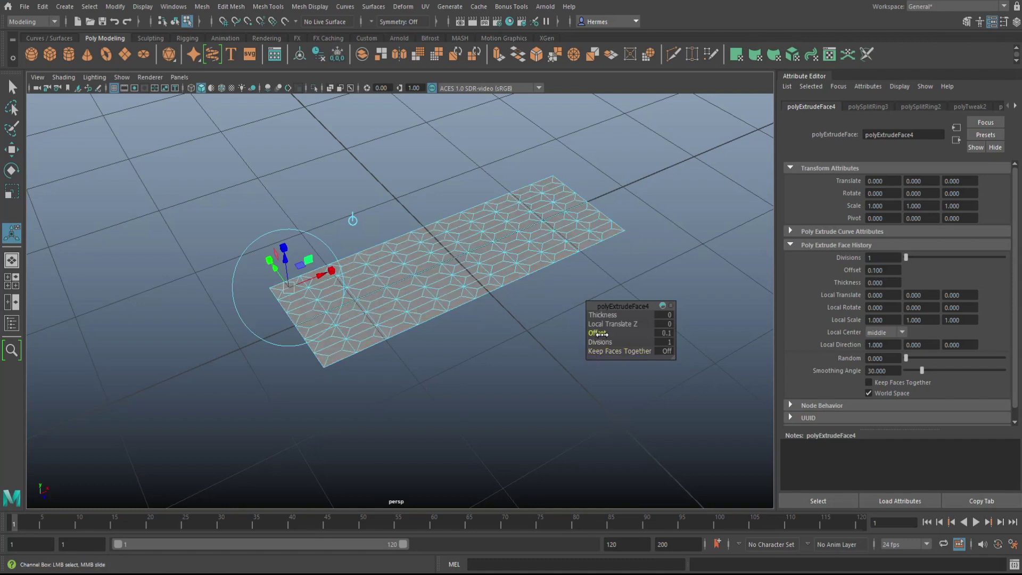
{"action": "left_click", "coordinate": [666, 334]}
{"action": "key", "text": "Return"}
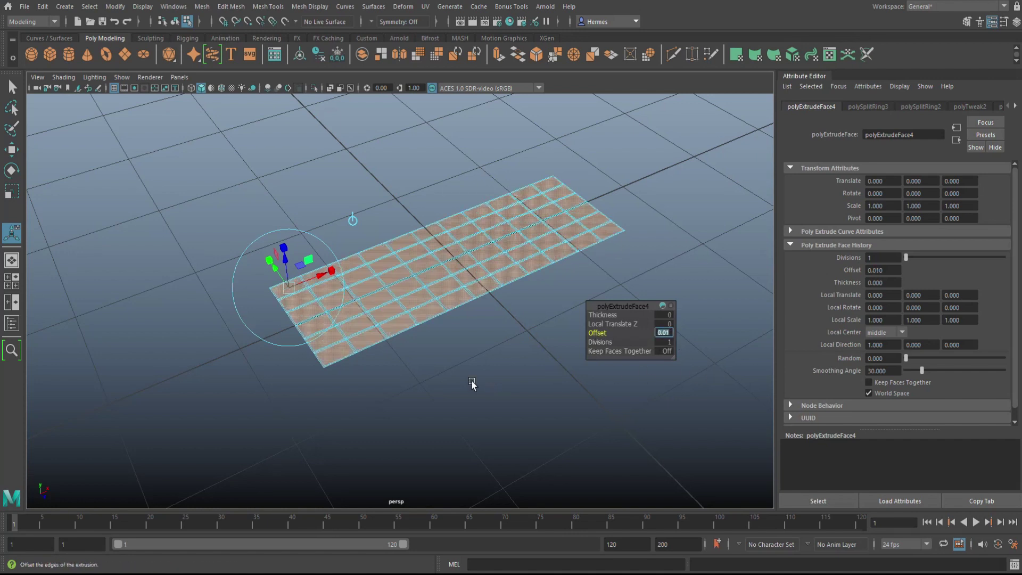
{"action": "scroll", "coordinate": [426, 384], "scroll_direction": "up", "scroll_amount": 8}
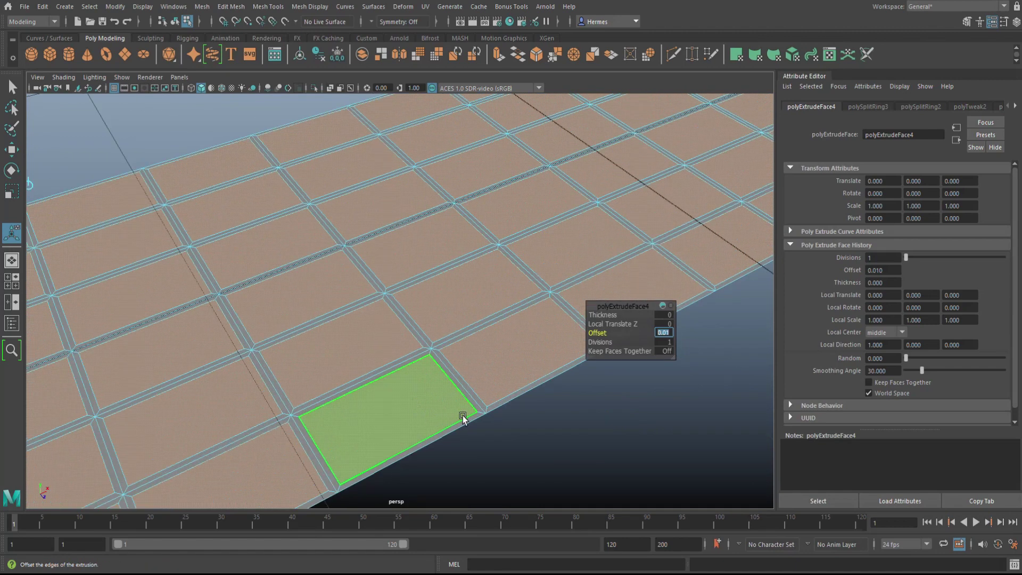
{"action": "scroll", "coordinate": [468, 421], "scroll_direction": "down", "scroll_amount": 8}
{"action": "left_click_drag", "start_coordinate": [481, 431], "coordinate": [532, 414], "text": "alt"}
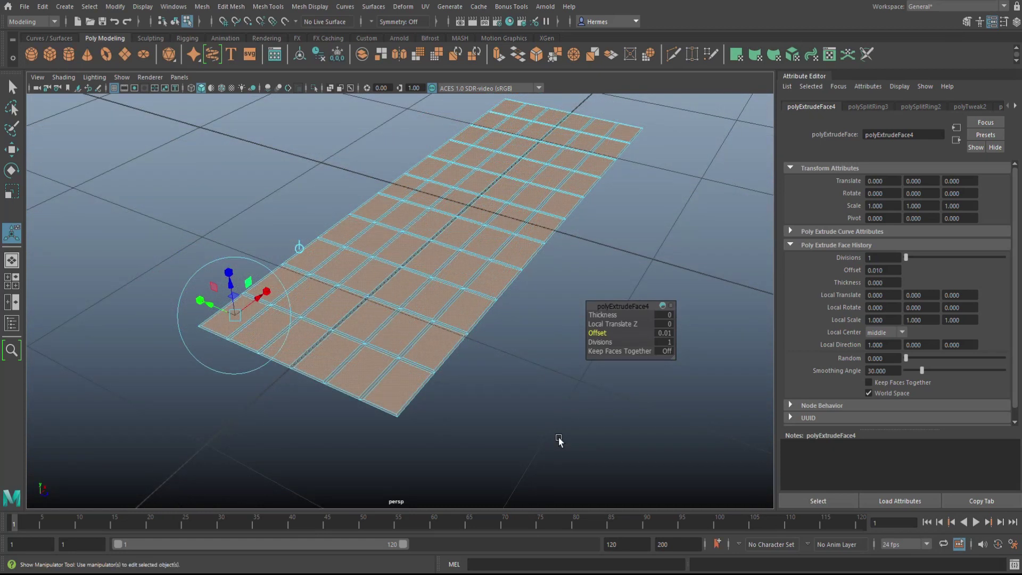
{"action": "left_click", "coordinate": [558, 438]}
{"action": "left_click_drag", "start_coordinate": [580, 374], "coordinate": [574, 337], "text": "alt"}
Extrude the whole lattice object to a thickness of 0.1.
{"action": "right_click_drag", "start_coordinate": [575, 163], "coordinate": [607, 189]}
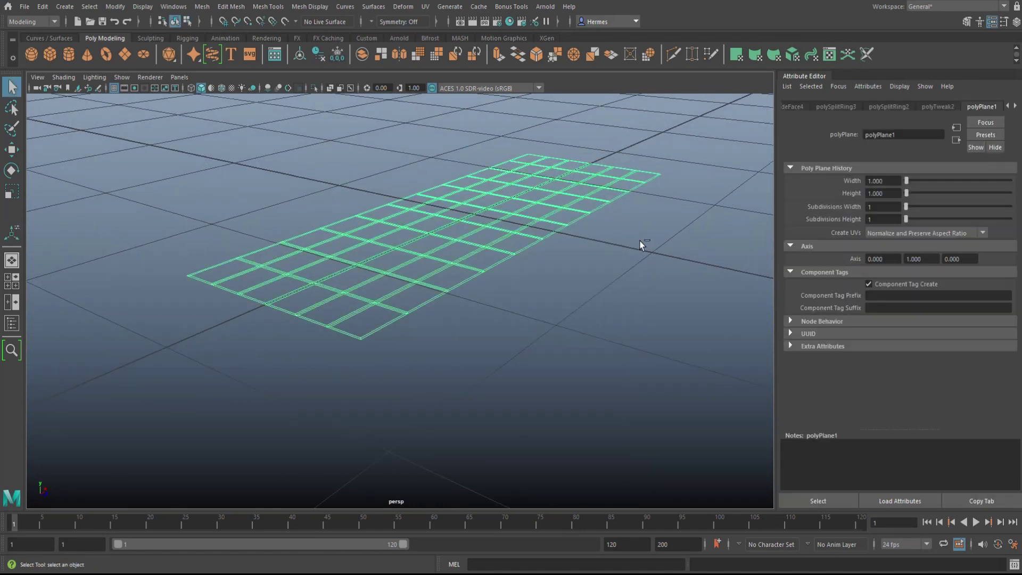
{"action": "key", "text": "ctrl+e"}
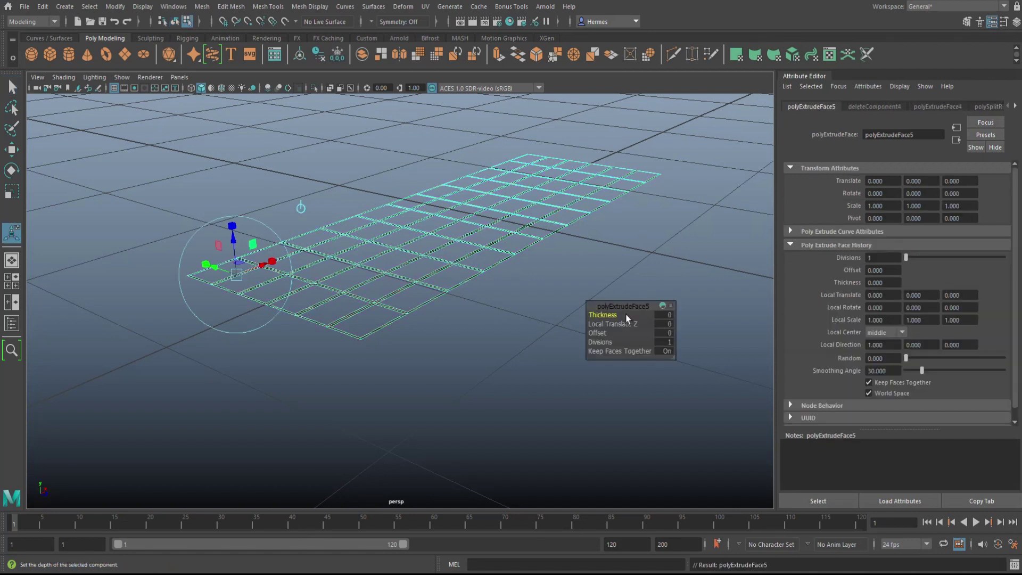
{"action": "left_click_drag", "start_coordinate": [610, 315], "coordinate": [610, 315]}
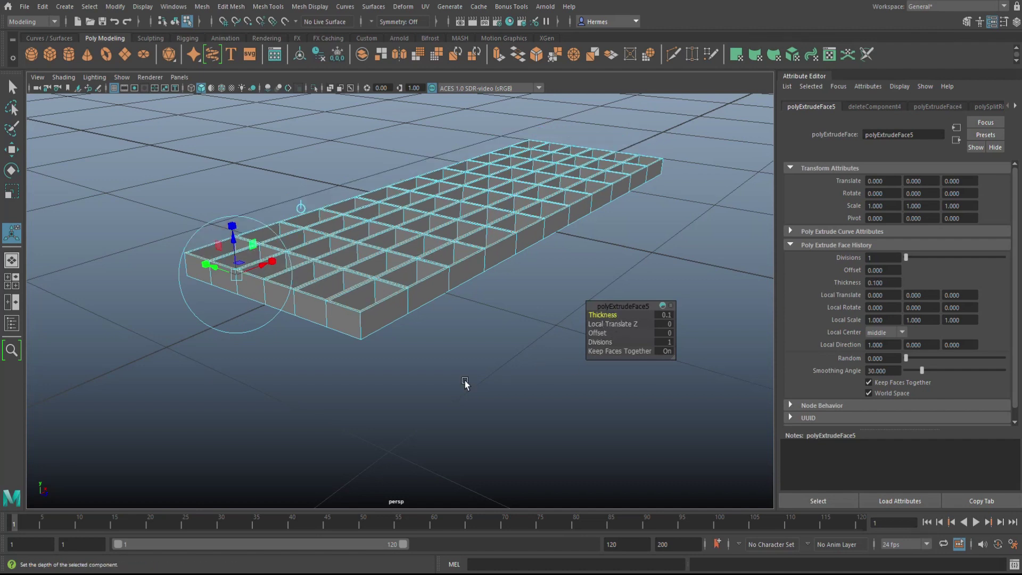
{"action": "left_click", "coordinate": [500, 371]}
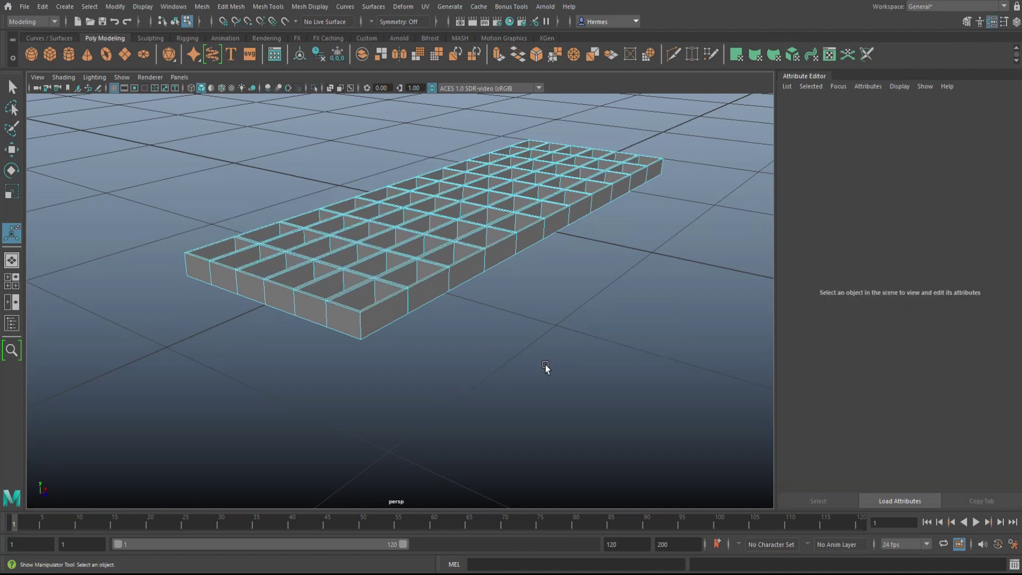
{"action": "mouse_move", "coordinate": [546, 369]}
{"action": "left_mouse_down", "text": "alt"}
{"action": "mouse_move", "coordinate": [553, 411]}
{"action": "mouse_move", "coordinate": [506, 385]}
{"action": "mouse_move", "coordinate": [504, 366]}
{"action": "mouse_move", "coordinate": [593, 353]}
{"action": "mouse_move", "coordinate": [514, 395]}
{"action": "mouse_move", "coordinate": [520, 416]}
{"action": "mouse_move", "coordinate": [514, 400]}
{"action": "mouse_move", "coordinate": [536, 388]}
{"action": "mouse_move", "coordinate": [545, 368]}
{"action": "mouse_move", "coordinate": [534, 377]}
{"action": "left_mouse_up", "text": "alt"}
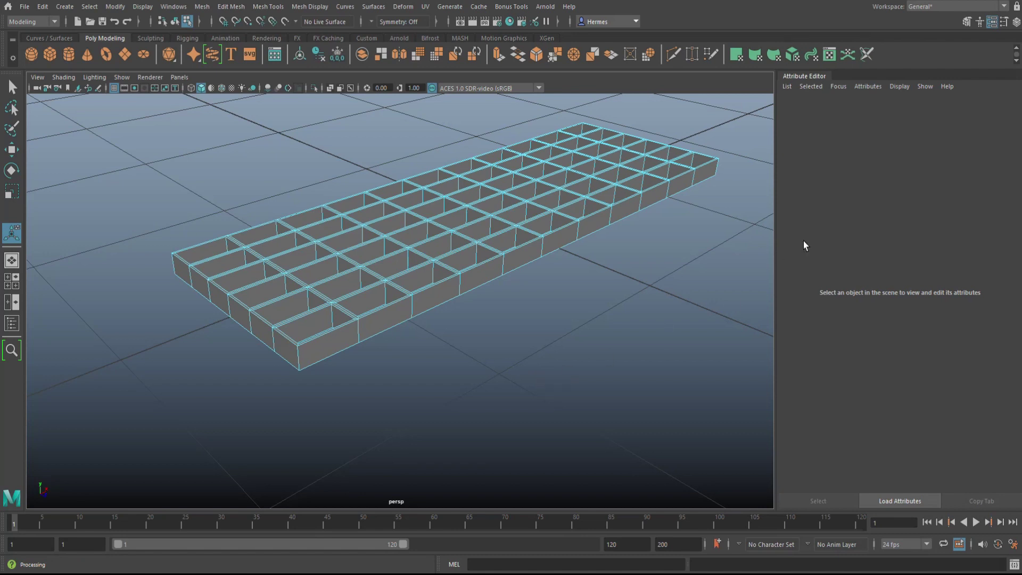
{"action": "left_click", "coordinate": [989, 24]}
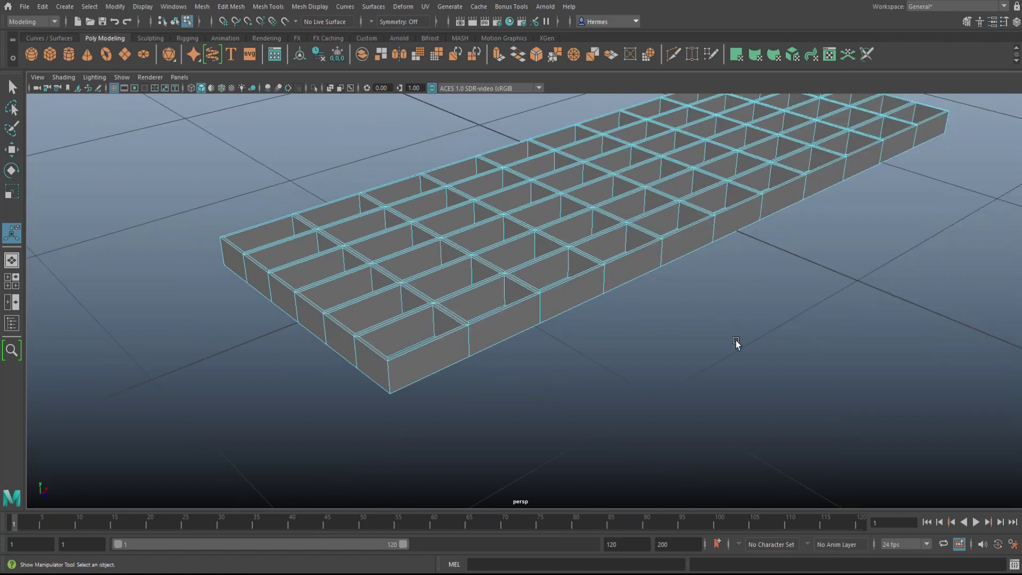
{"action": "left_click_drag", "start_coordinate": [733, 350], "coordinate": [628, 335], "text": "alt"}
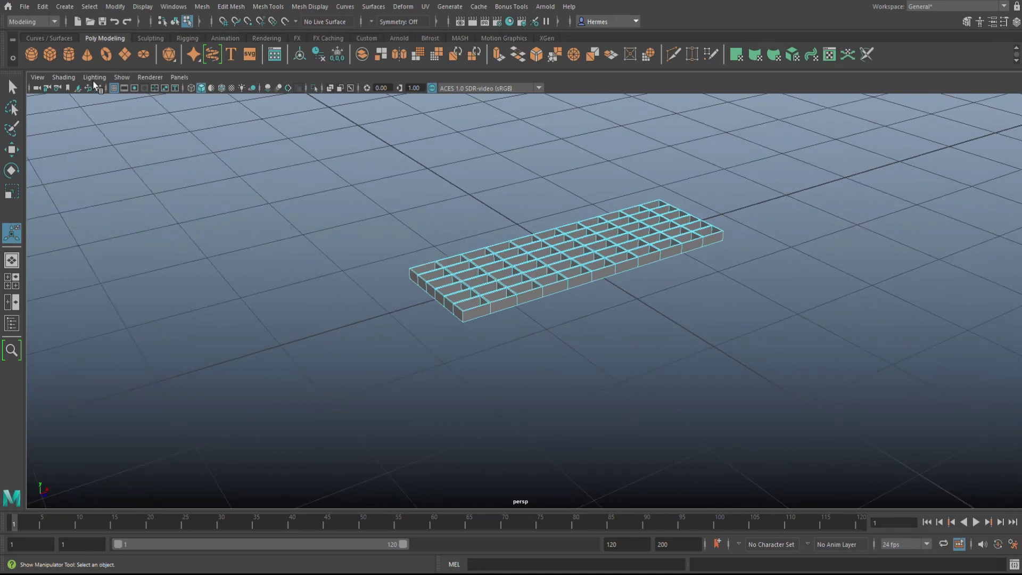
Create a second polygon plane and scale it in the top view to cover the grating.
{"action": "left_click", "coordinate": [126, 55]}
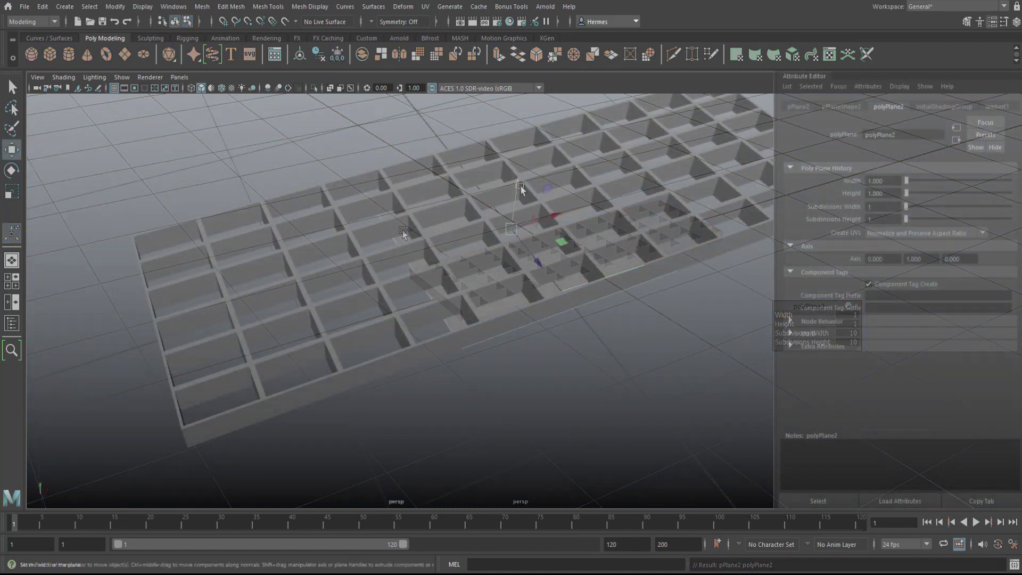
{"action": "left_click_drag", "start_coordinate": [522, 198], "coordinate": [525, 142]}
{"action": "key", "text": "w"}
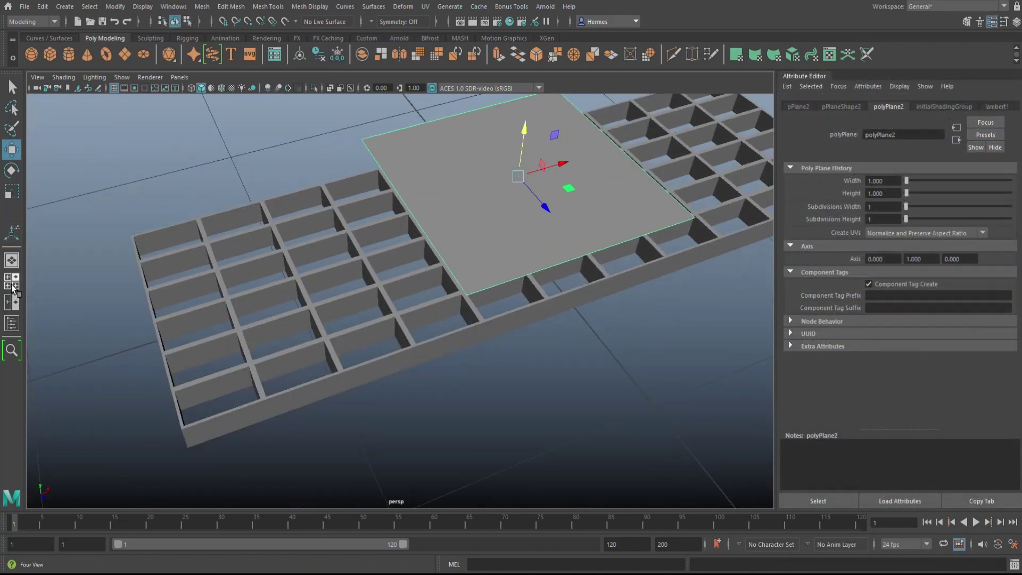
{"action": "left_click", "coordinate": [12, 281]}
{"action": "key", "text": "space"}
{"action": "scroll", "coordinate": [468, 220], "scroll_direction": "up", "scroll_amount": 3}
{"action": "key", "text": "f"}
{"action": "scroll", "coordinate": [500, 380], "scroll_direction": "up", "scroll_amount": 2}
{"action": "middle_click_drag", "start_coordinate": [493, 372], "coordinate": [588, 435], "text": "alt"}
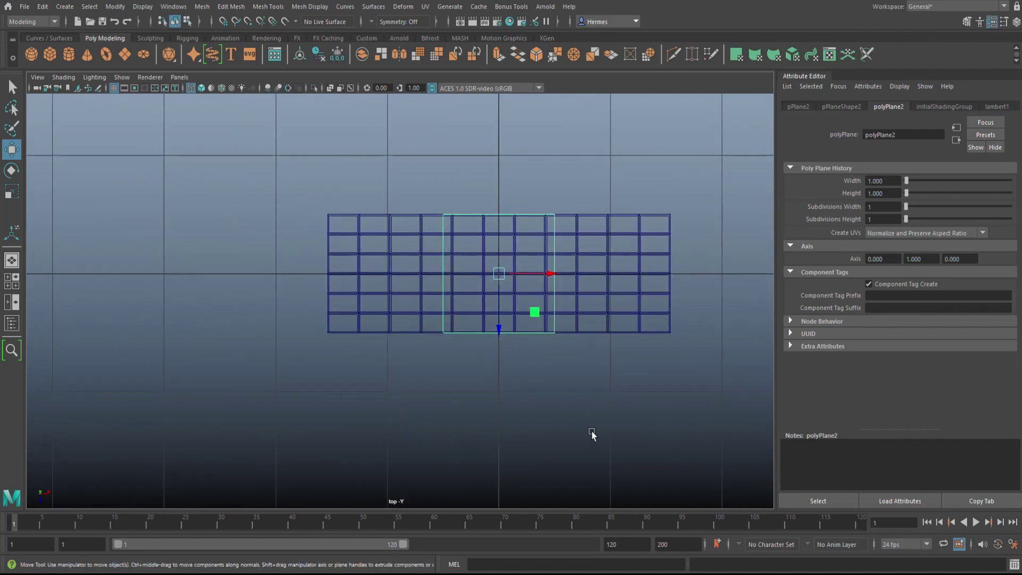
{"action": "key", "text": "r"}
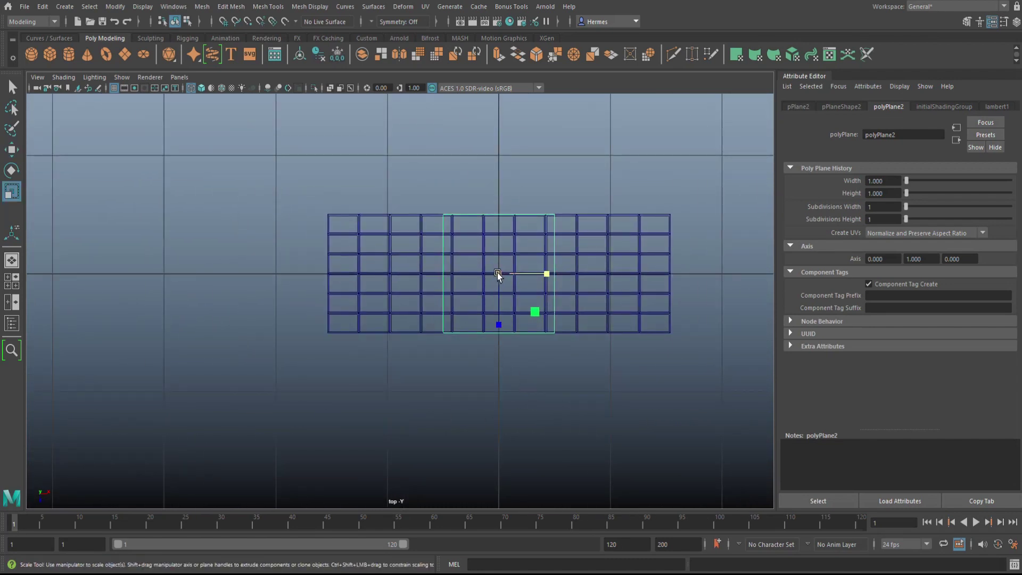
{"action": "left_click_drag", "start_coordinate": [498, 273], "coordinate": [632, 286]}
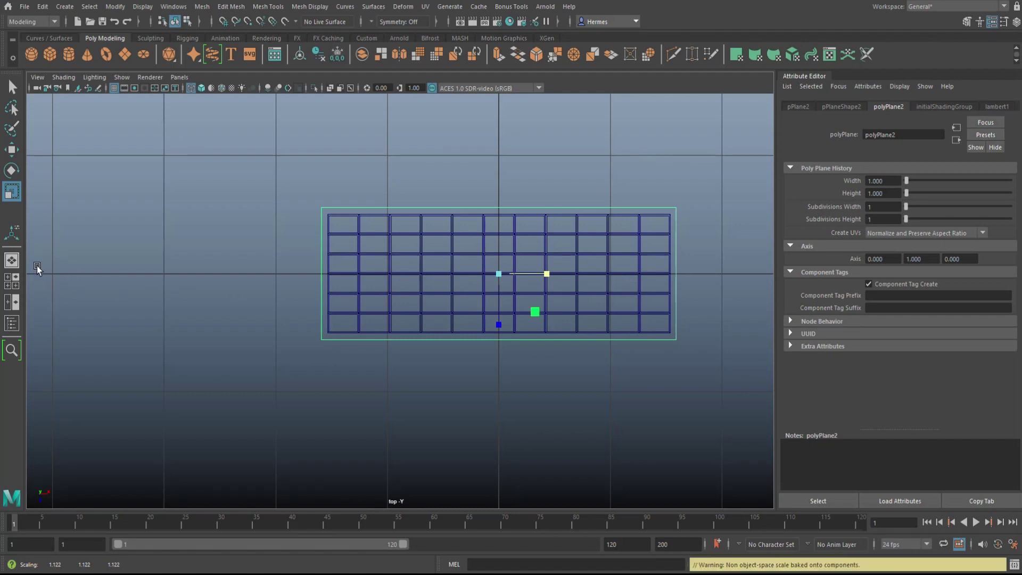
Extrude the new plane's faces and shrink them very slightly.
{"action": "left_click", "coordinate": [16, 282]}
{"action": "key", "text": "space"}
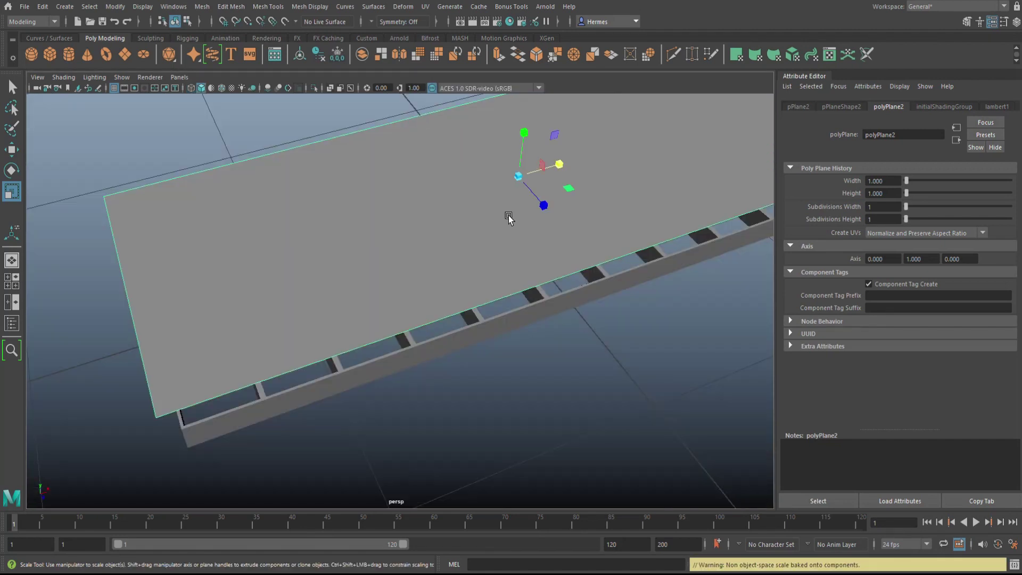
{"action": "right_click", "coordinate": [365, 217]}
{"action": "left_click", "coordinate": [369, 249]}
{"action": "left_click", "coordinate": [391, 235]}
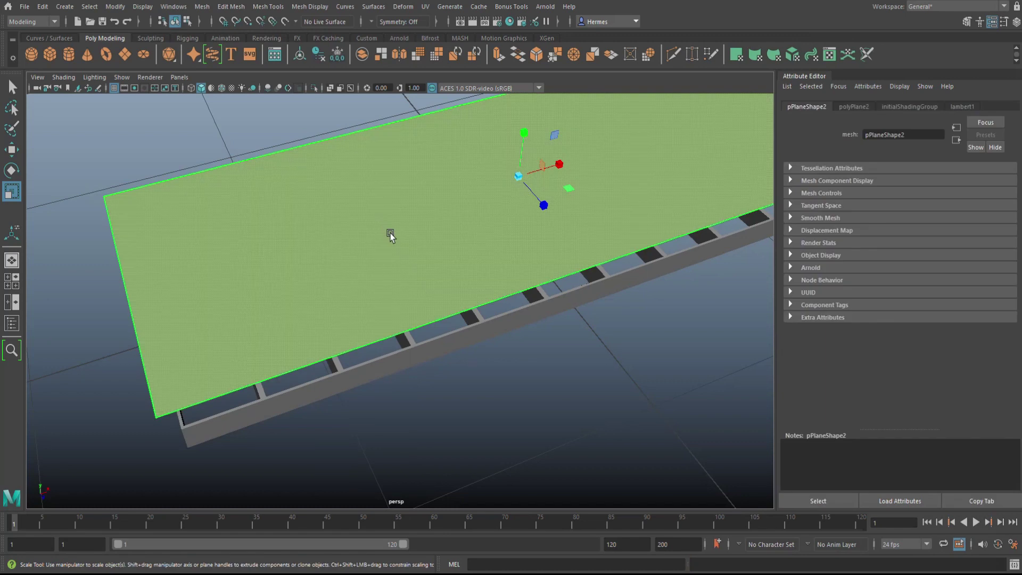
{"action": "key", "text": "ctrl+e"}
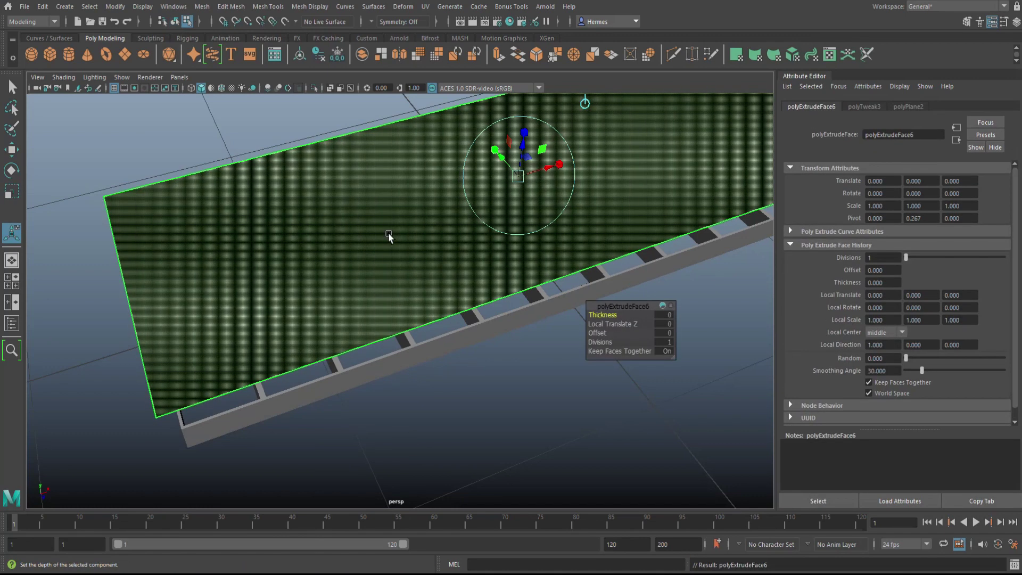
{"action": "key", "text": "r"}
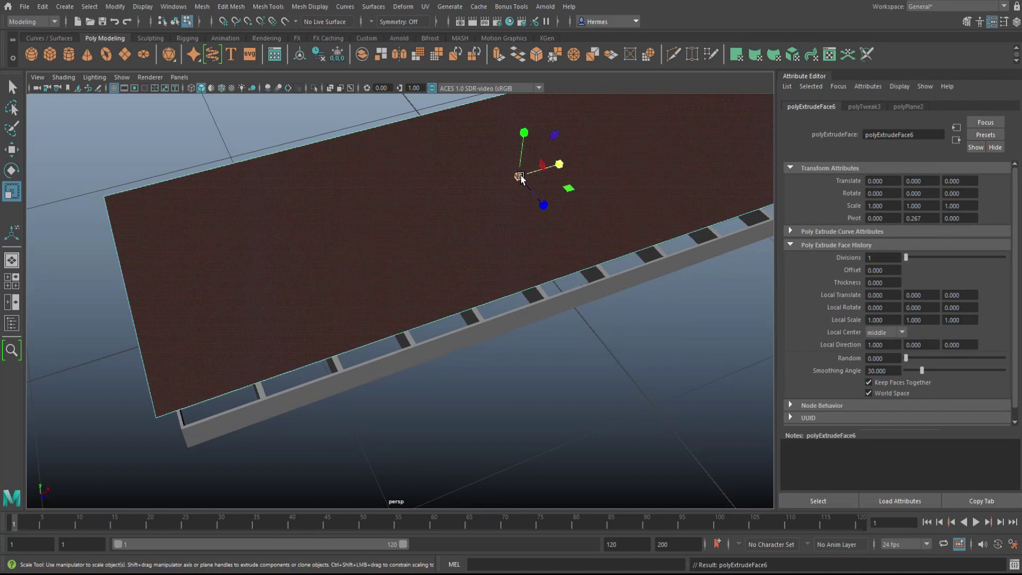
{"action": "left_click_drag", "start_coordinate": [522, 183], "coordinate": [518, 177]}
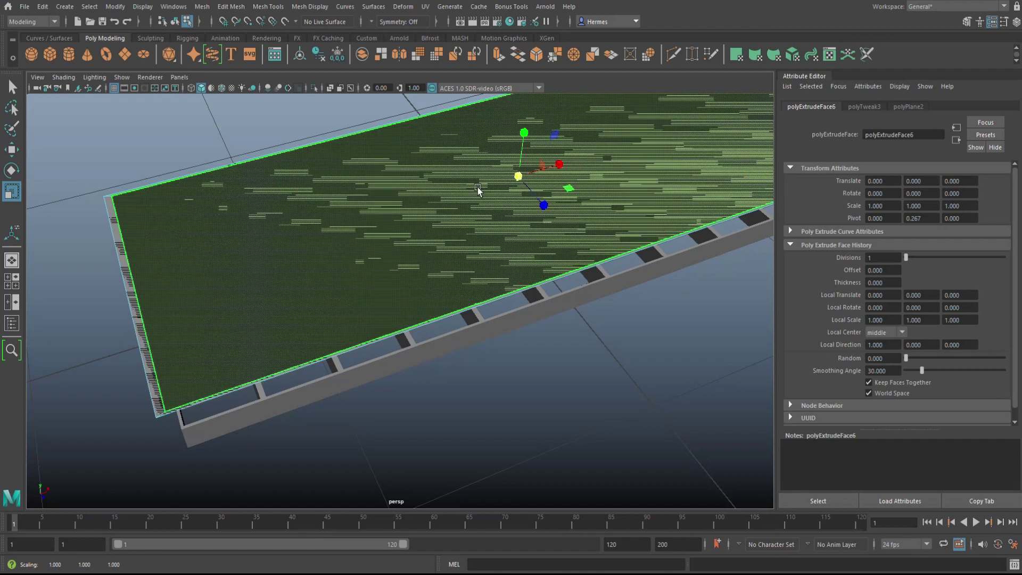
Scale the extruded faces in the top view to fit the grating's width and depth.
{"action": "left_click", "coordinate": [11, 281]}
{"action": "key", "text": "space"}
{"action": "scroll", "coordinate": [507, 268], "scroll_direction": "up", "scroll_amount": 2}
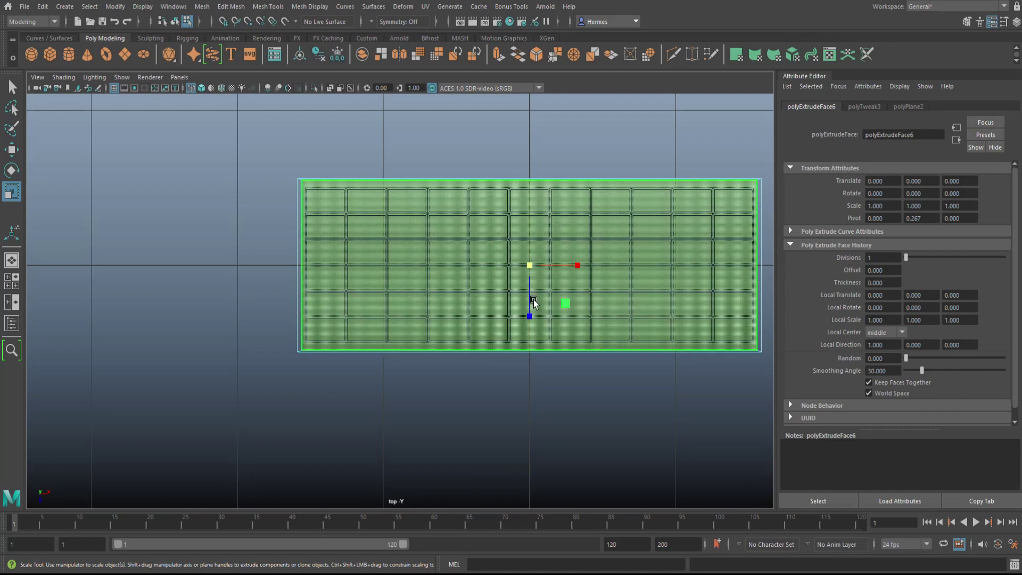
{"action": "left_click_drag", "start_coordinate": [526, 314], "coordinate": [529, 315]}
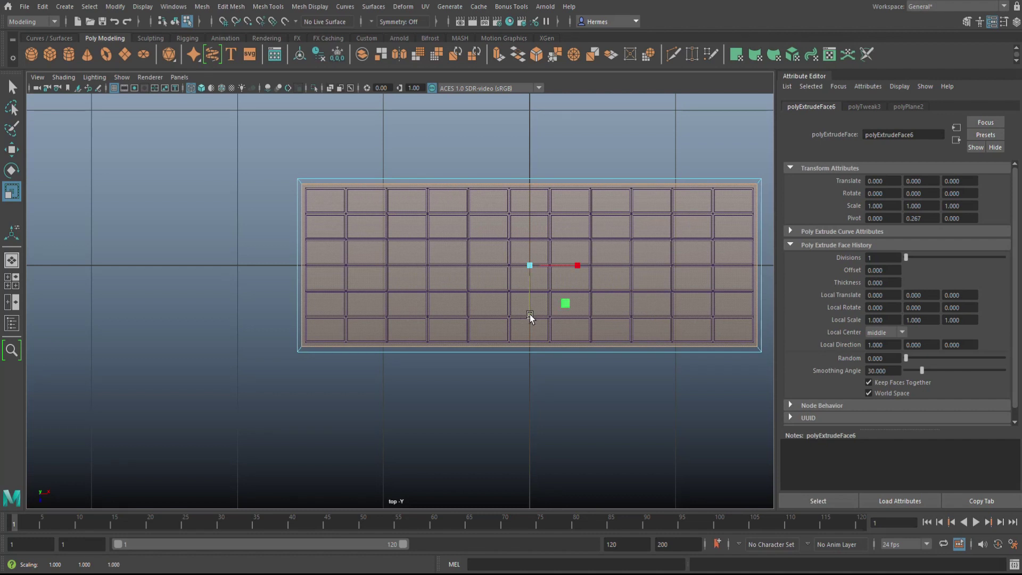
{"action": "left_click_drag", "start_coordinate": [579, 266], "coordinate": [579, 267]}
{"action": "left_click_drag", "start_coordinate": [531, 312], "coordinate": [531, 311]}
Extrude the faces again and move them down to thicken the rim.
{"action": "key", "text": "space"}
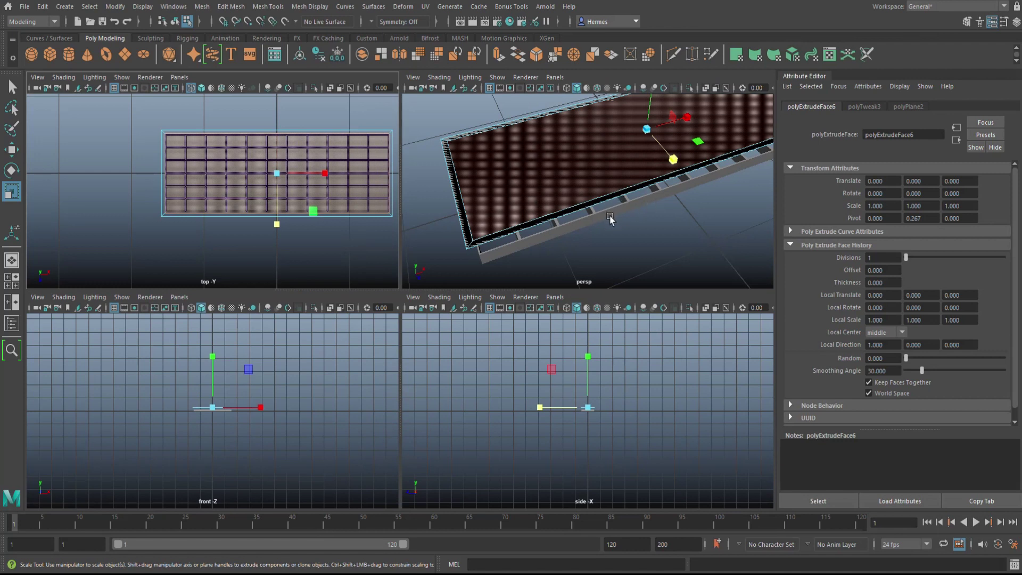
{"action": "key", "text": "space"}
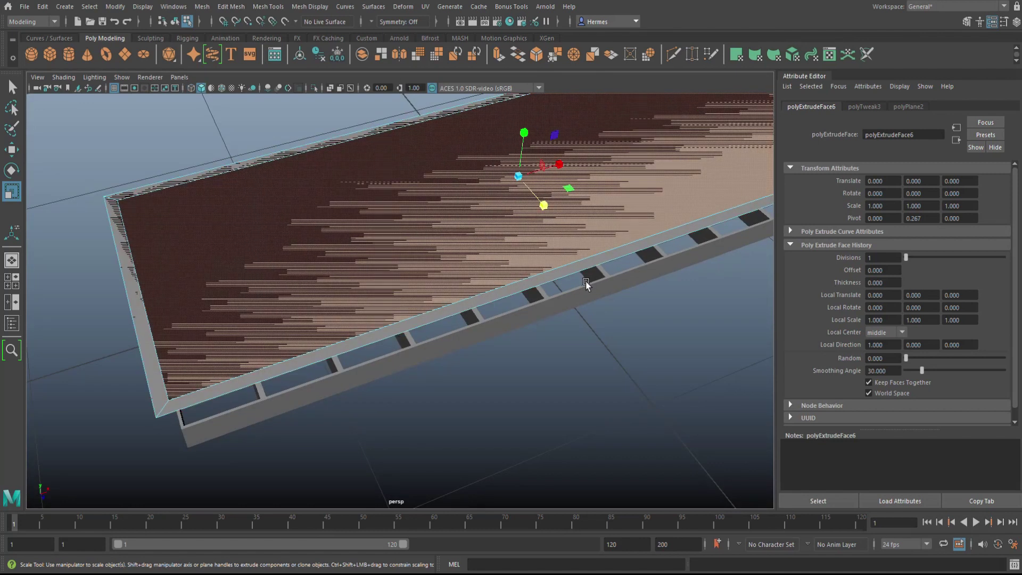
{"action": "key", "text": "ctrl+e"}
{"action": "key", "text": "w"}
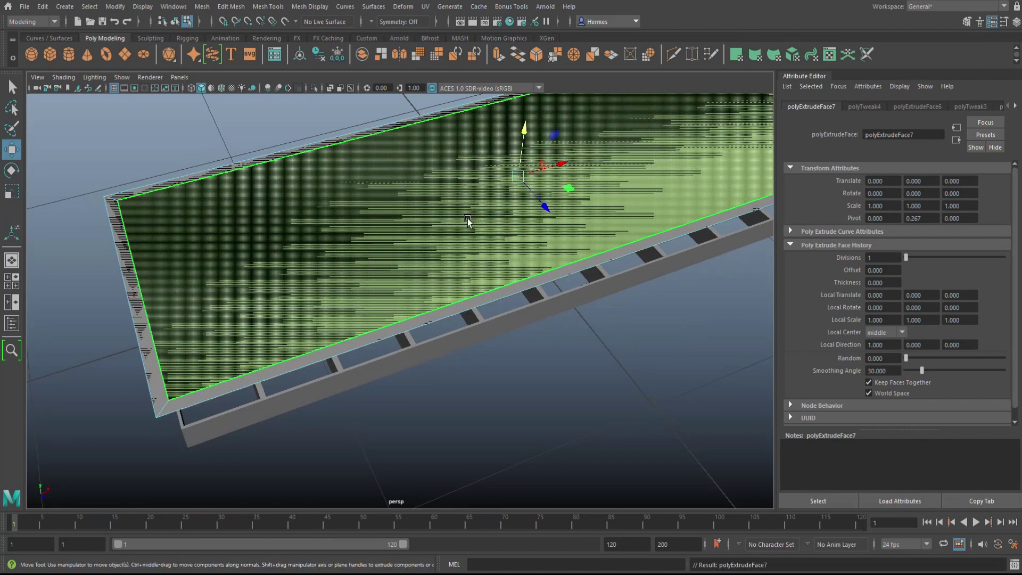
{"action": "mouse_move", "coordinate": [525, 130]}
{"action": "left_mouse_down"}
{"action": "mouse_move", "coordinate": [524, 160]}
{"action": "mouse_move", "coordinate": [516, 122]}
{"action": "left_mouse_up"}
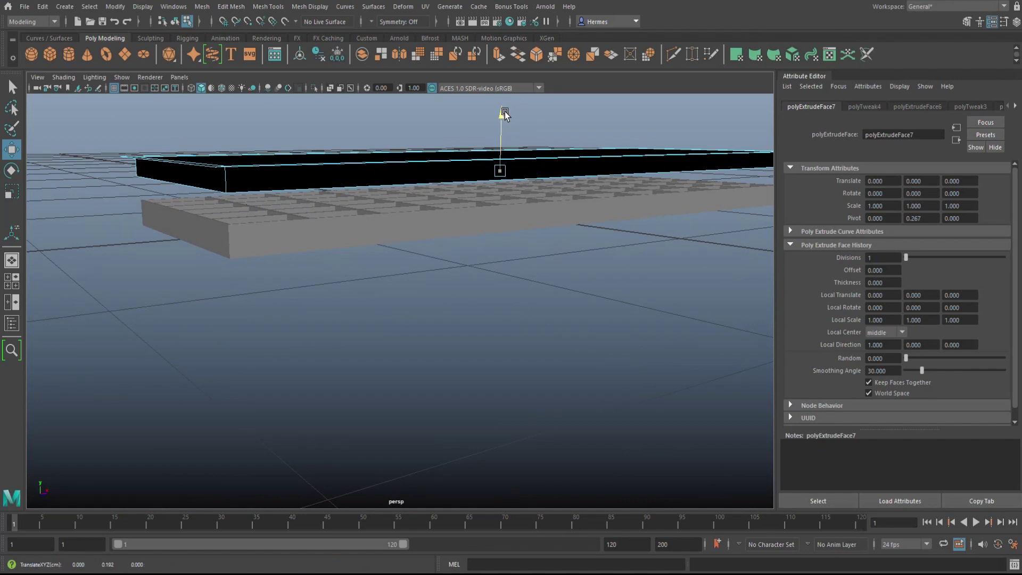
Delete the slab's top faces to open it into a tray.
{"action": "left_click_drag", "start_coordinate": [523, 203], "coordinate": [479, 257], "text": "alt"}
{"action": "right_click_drag", "start_coordinate": [327, 200], "coordinate": [330, 222]}
{"action": "left_click", "coordinate": [330, 210]}
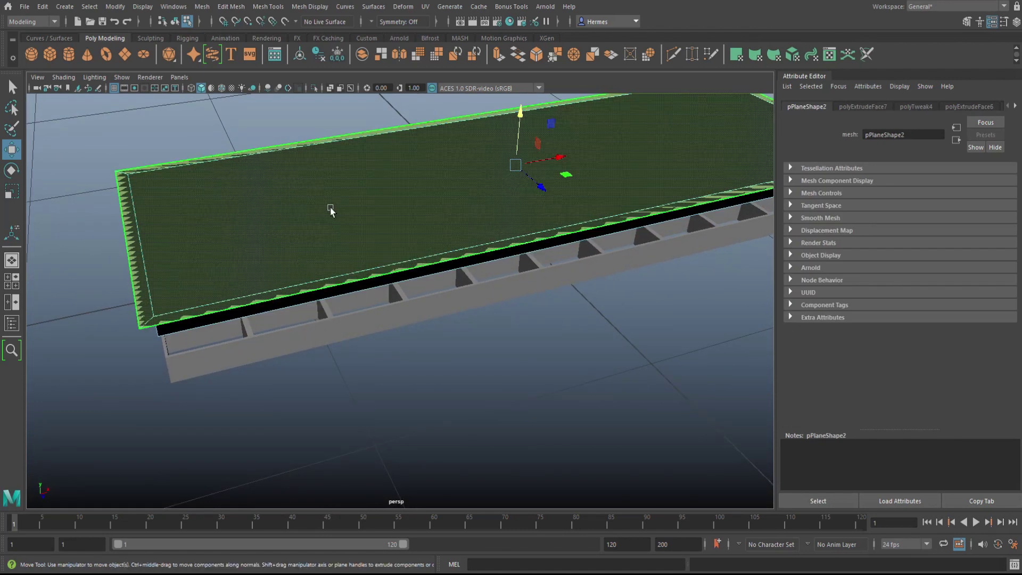
{"action": "key", "text": "Delete"}
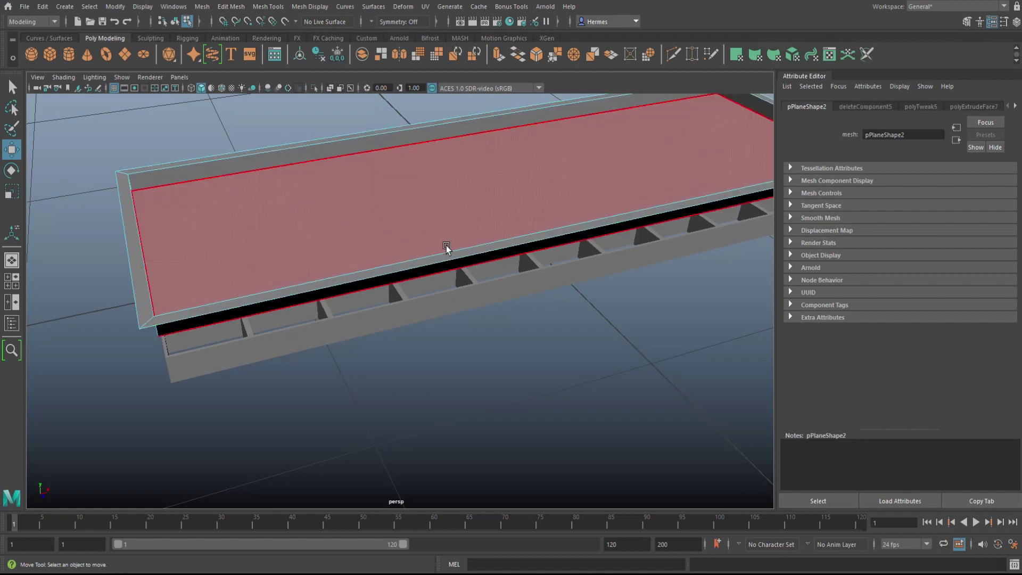
{"action": "left_click_drag", "start_coordinate": [446, 245], "coordinate": [474, 247], "text": "alt"}
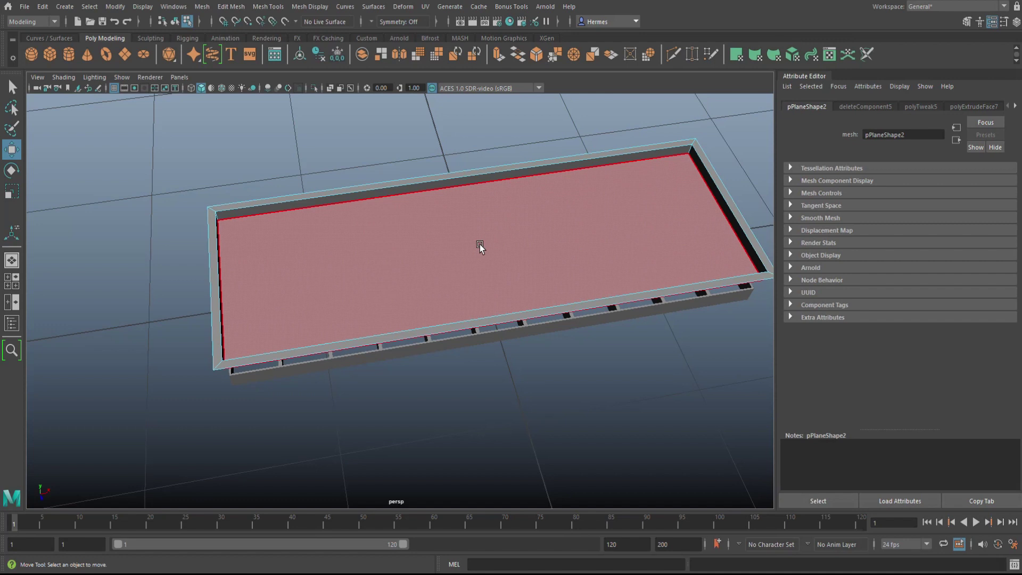
Inset the tray floor with an extrude offset of 0.04.
{"action": "left_click", "coordinate": [480, 245]}
{"action": "left_click_drag", "start_coordinate": [488, 273], "coordinate": [489, 351], "text": "alt"}
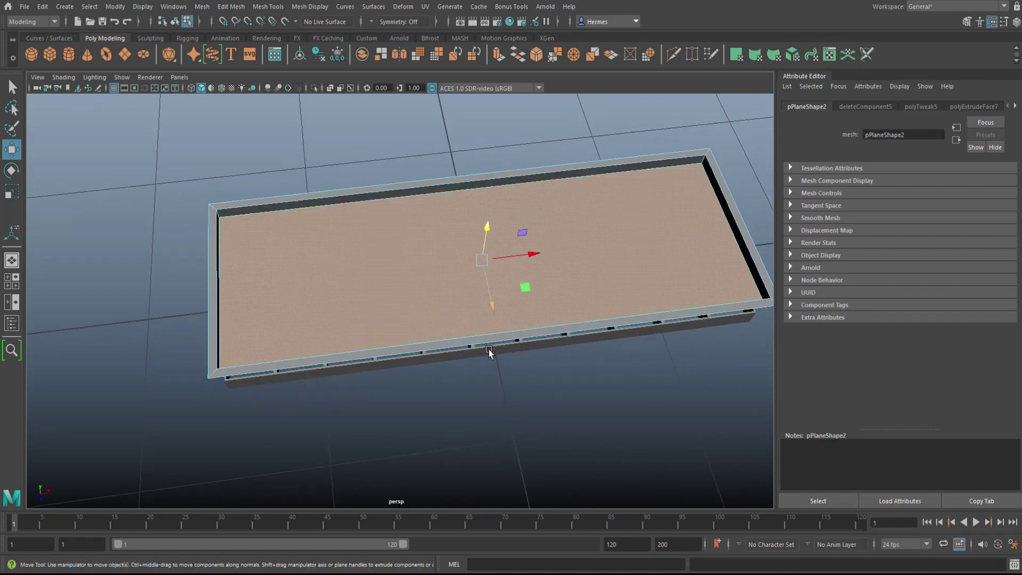
{"action": "key", "text": "ctrl+e"}
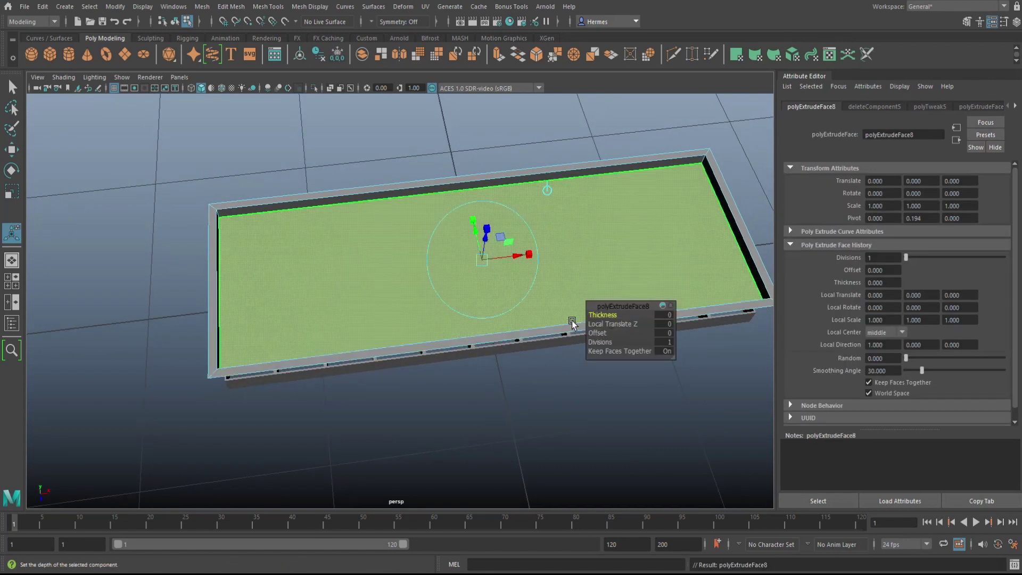
{"action": "left_click_drag", "start_coordinate": [603, 333], "coordinate": [602, 333]}
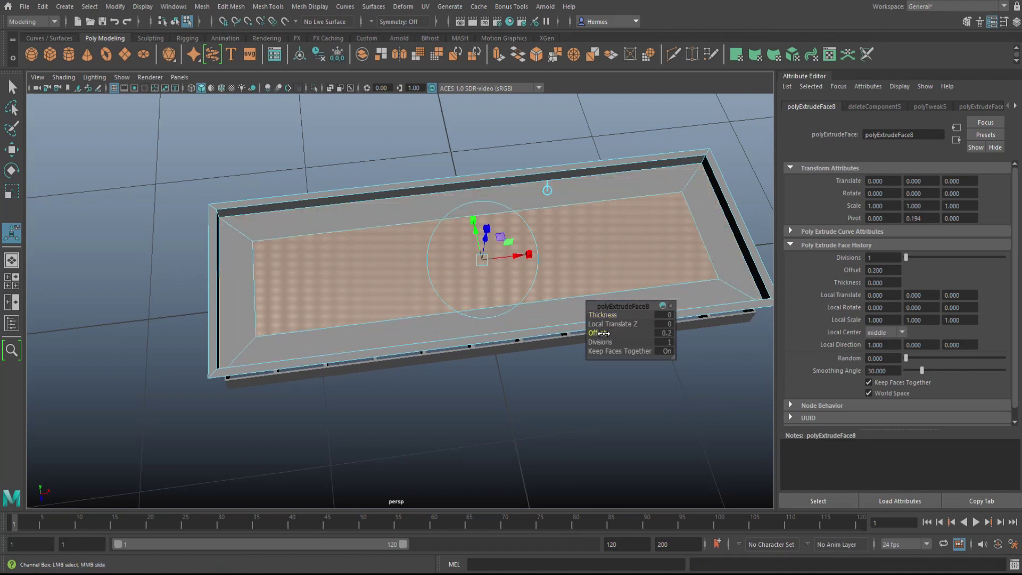
{"action": "left_click", "coordinate": [667, 333]}
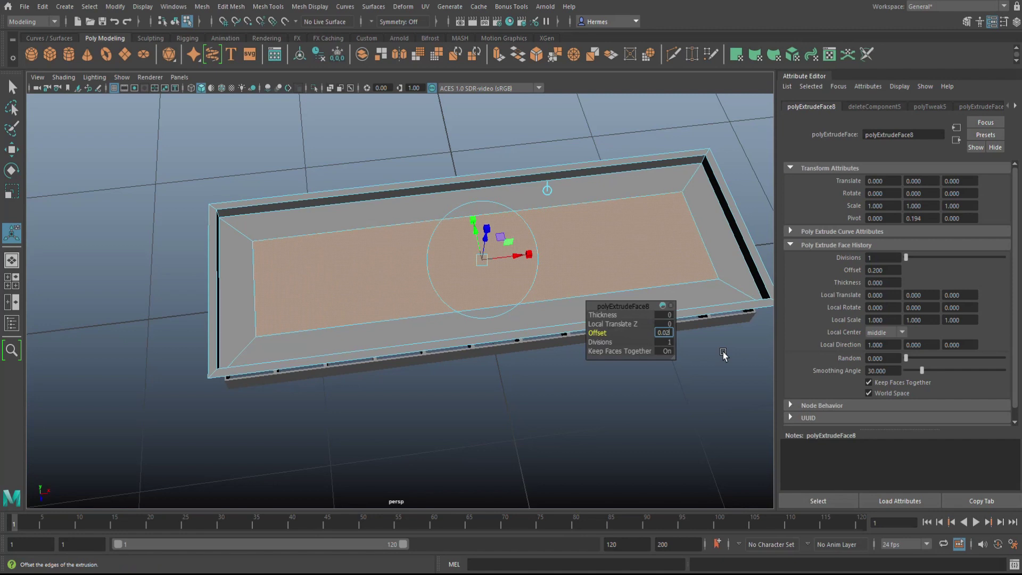
{"action": "type", "text": "0.02"}
{"action": "key", "text": "Return"}
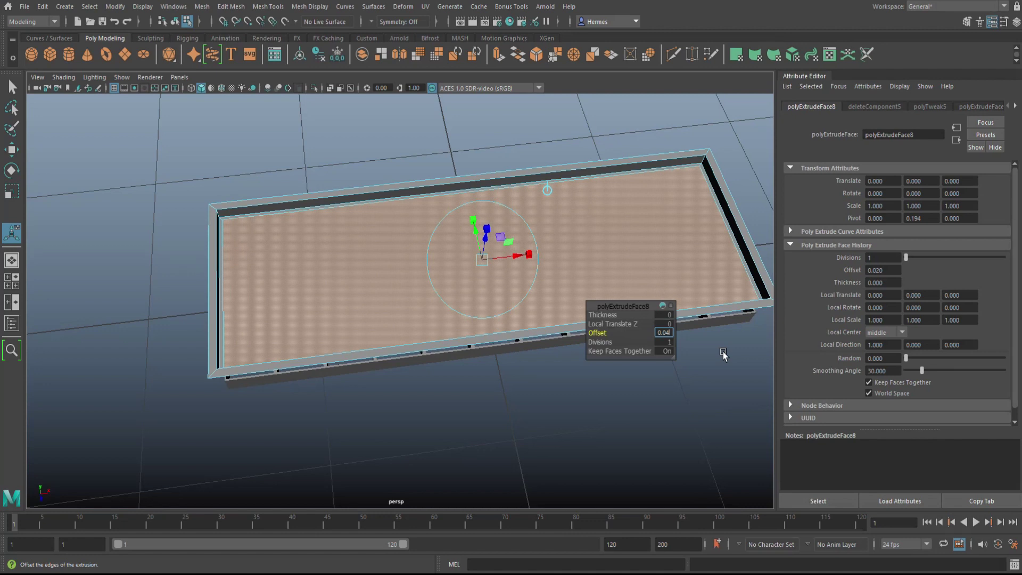
{"action": "type", "text": "0.04"}
{"action": "key", "text": "Return"}
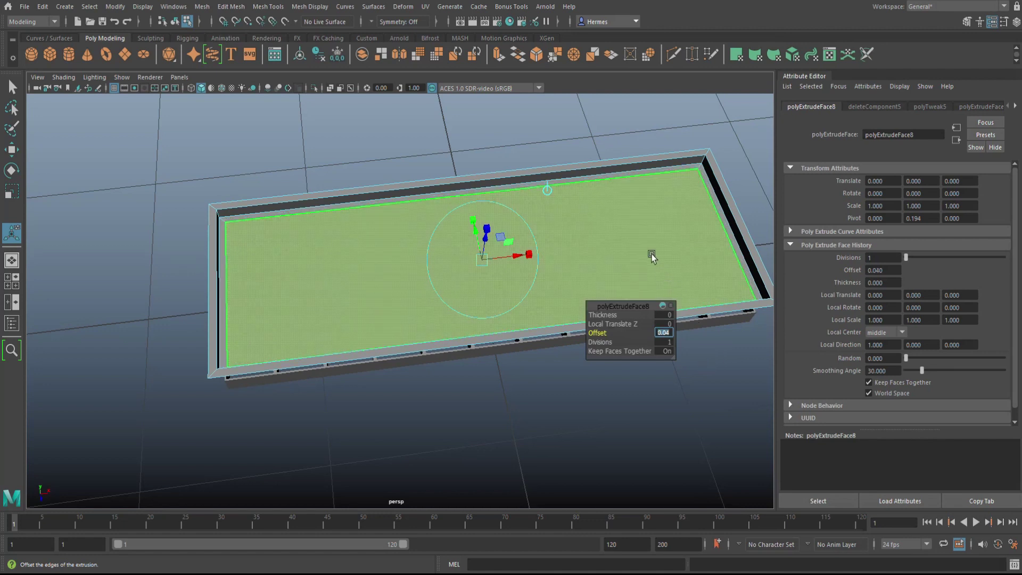
{"action": "left_click", "coordinate": [647, 231]}
Delete the inner floor faces and lower the frame onto the grate.
{"action": "key", "text": "Delete"}
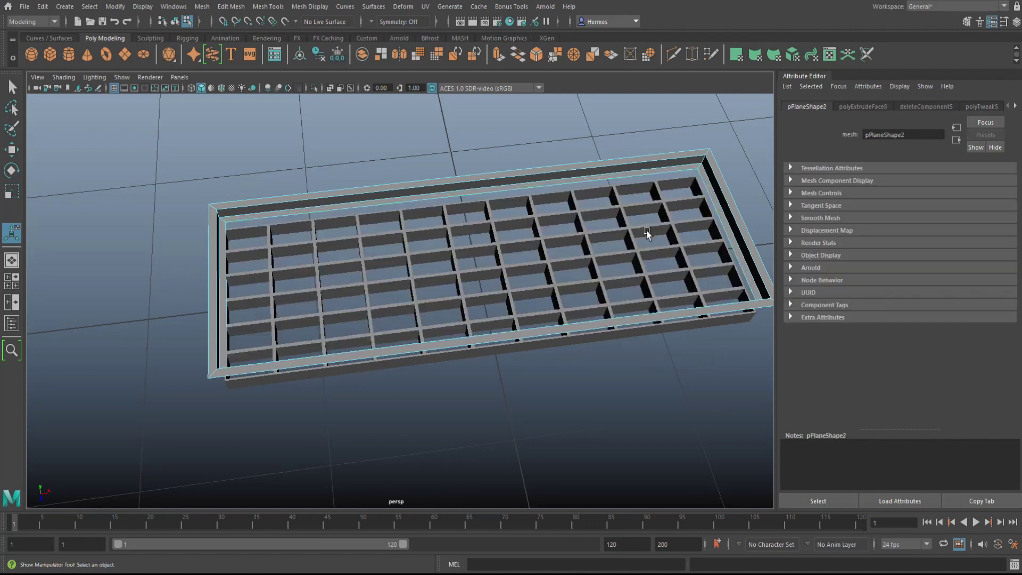
{"action": "left_click_drag", "start_coordinate": [585, 417], "coordinate": [632, 415], "text": "alt"}
{"action": "right_click_drag", "start_coordinate": [386, 269], "coordinate": [429, 280]}
{"action": "key", "text": "w"}
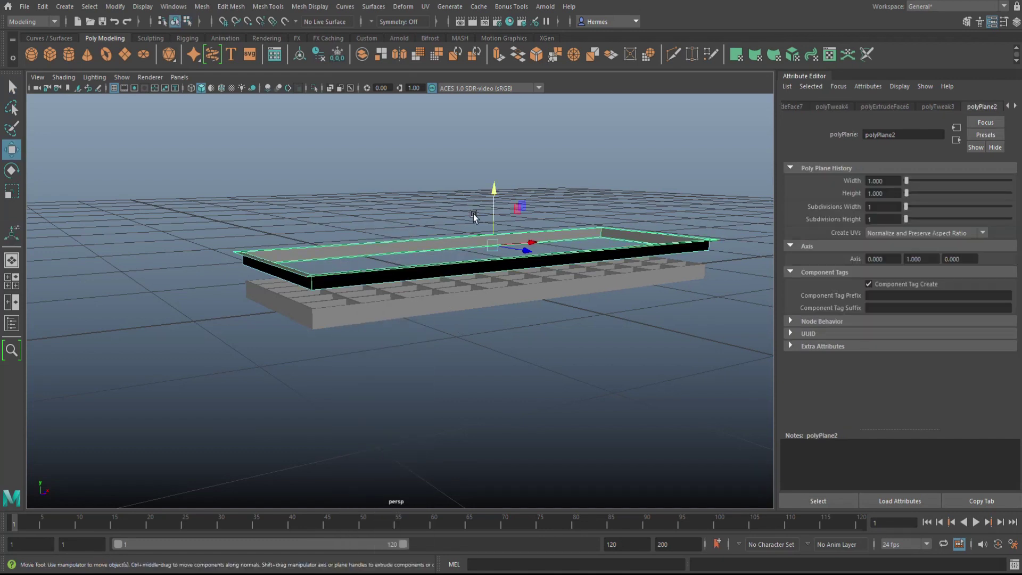
{"action": "left_click_drag", "start_coordinate": [494, 190], "coordinate": [499, 216]}
Select the plane's bottom vertices in the front view.
{"action": "scroll", "coordinate": [492, 240], "scroll_direction": "up", "scroll_amount": 1}
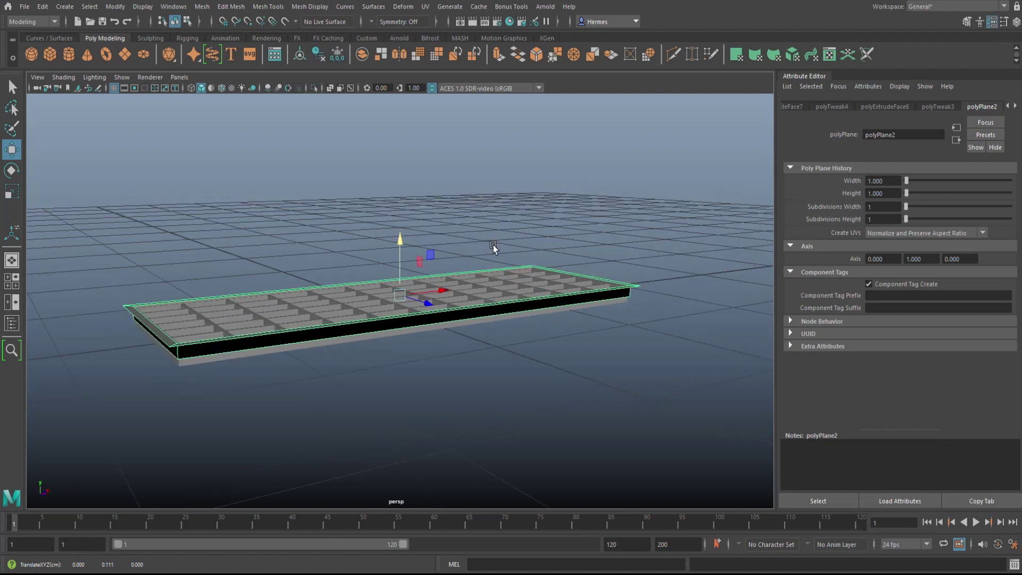
{"action": "scroll", "coordinate": [448, 311], "scroll_direction": "up", "scroll_amount": 3}
{"action": "scroll", "coordinate": [468, 301], "scroll_direction": "down", "scroll_amount": 1}
{"action": "scroll", "coordinate": [532, 277], "scroll_direction": "down", "scroll_amount": 1}
{"action": "left_click_drag", "start_coordinate": [549, 271], "coordinate": [393, 274], "text": "alt"}
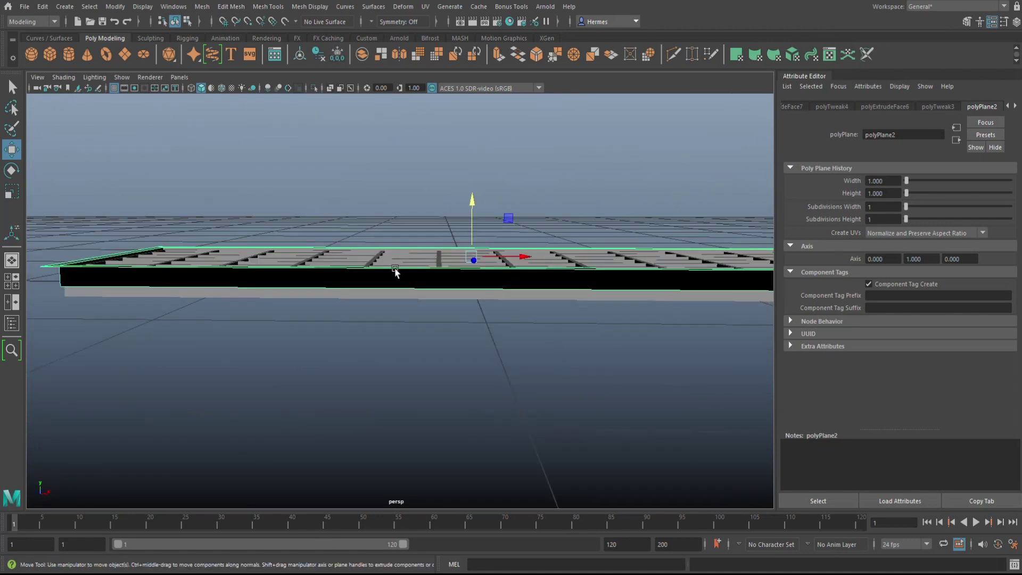
{"action": "left_click", "coordinate": [11, 281]}
{"action": "key", "text": "space"}
{"action": "right_click_drag", "start_coordinate": [311, 403], "coordinate": [388, 212], "text": "alt"}
{"action": "left_click_drag", "start_coordinate": [210, 312], "coordinate": [575, 295]}
{"action": "left_click_drag", "start_coordinate": [401, 240], "coordinate": [404, 245]}
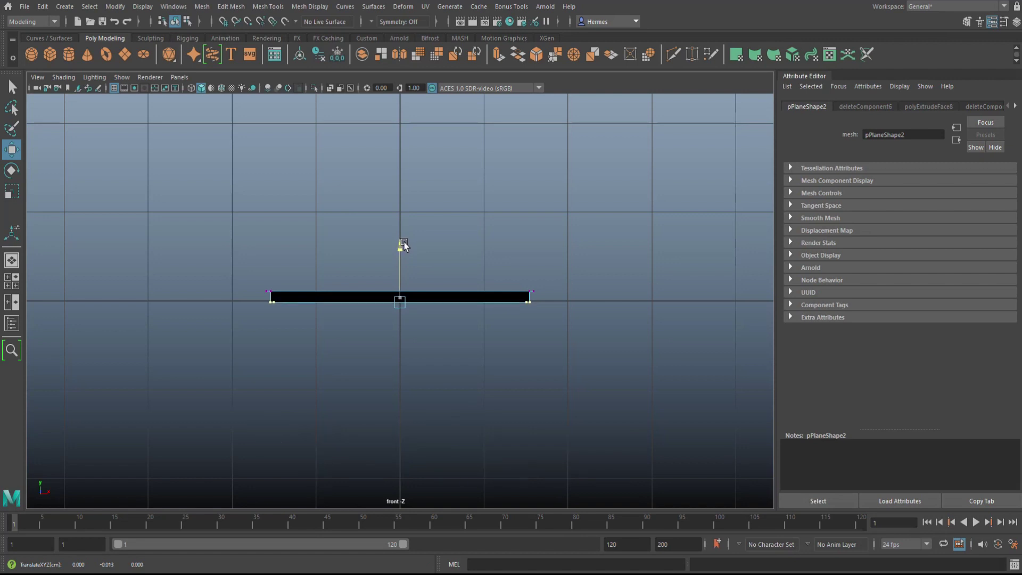
Insert an edge loop along the grid's top row of cells.
{"action": "left_click", "coordinate": [12, 281]}
{"action": "key", "text": "space"}
{"action": "left_click_drag", "start_coordinate": [535, 265], "coordinate": [361, 275], "text": "alt"}
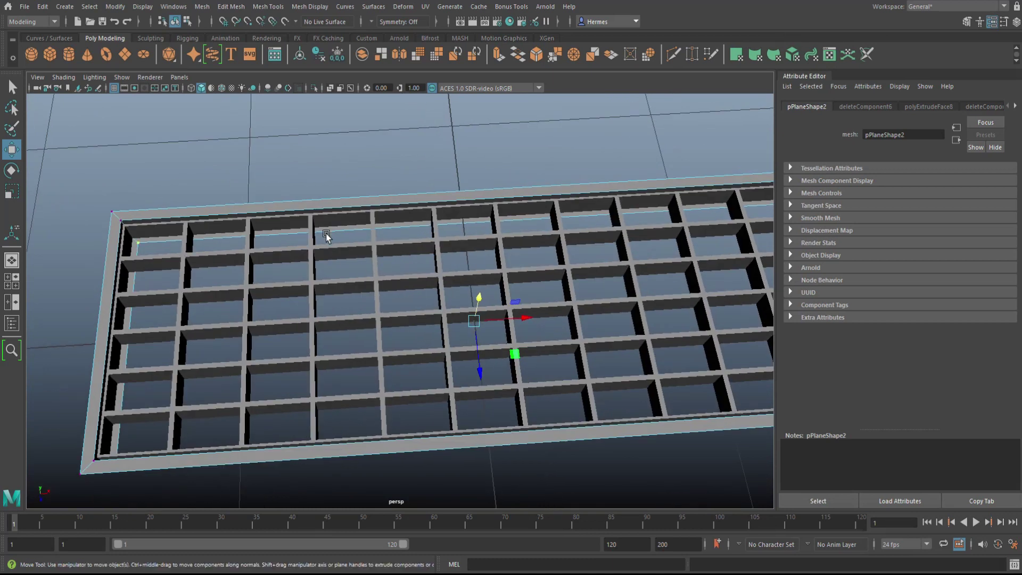
{"action": "right_click_drag", "start_coordinate": [326, 235], "coordinate": [342, 230], "text": "shift"}
{"action": "left_click", "coordinate": [346, 234]}
Extrude the whole grating plane with a thickness of 0.01.
{"action": "left_click_drag", "start_coordinate": [491, 282], "coordinate": [485, 242], "text": "alt"}
{"action": "right_click_drag", "start_coordinate": [583, 273], "coordinate": [634, 258]}
{"action": "left_click_drag", "start_coordinate": [616, 360], "coordinate": [638, 375], "text": "alt"}
{"action": "key", "text": "ctrl+e"}
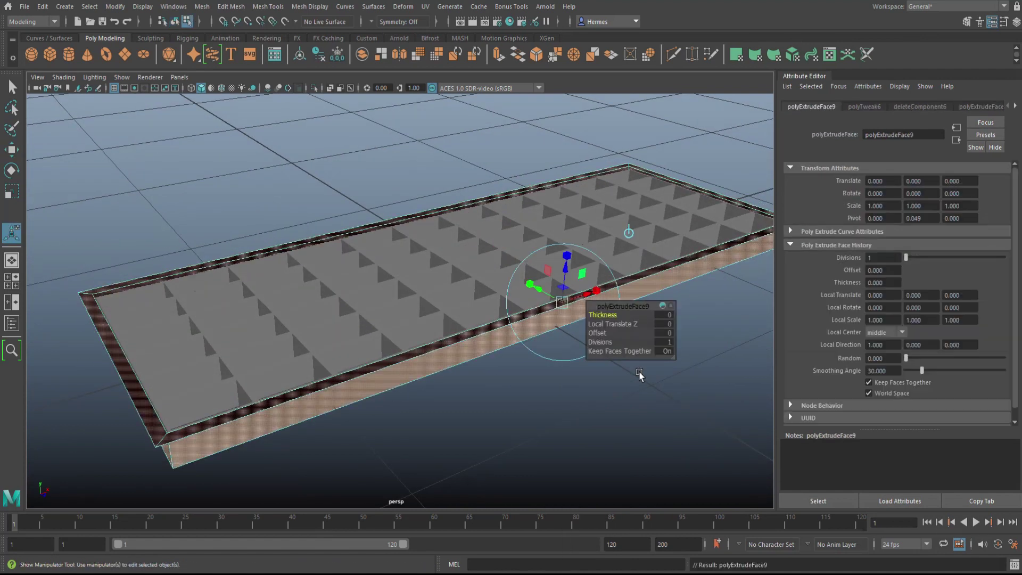
{"action": "key", "text": "Tab"}
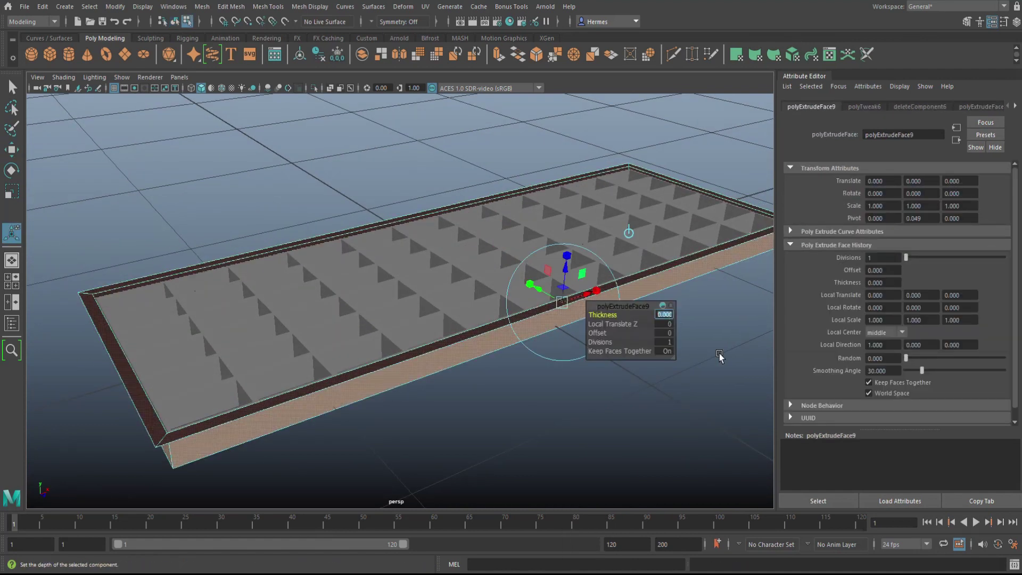
{"action": "type", "text": "0.01"}
{"action": "key", "text": "Return"}
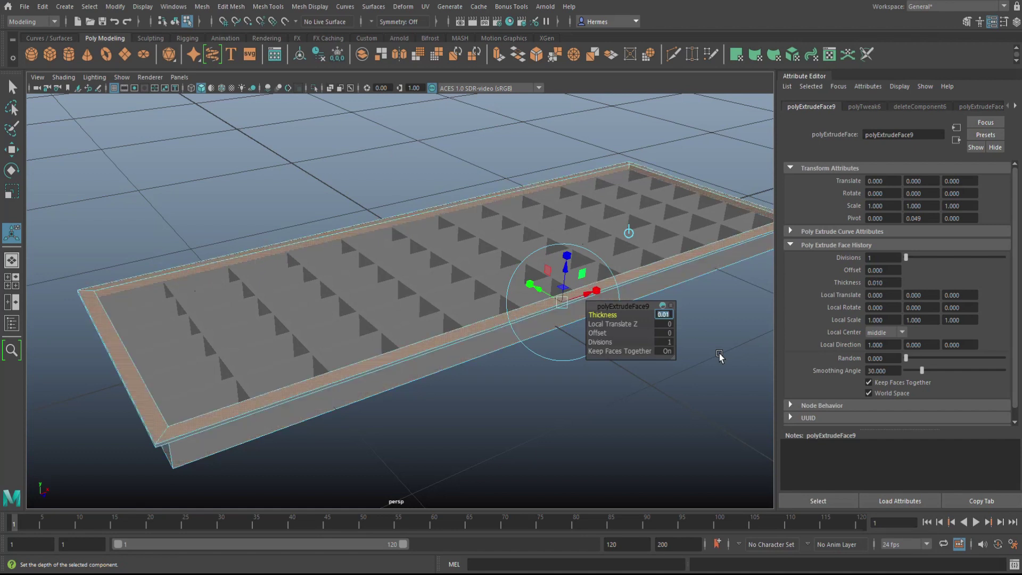
{"action": "left_click", "coordinate": [468, 444]}
{"action": "left_click_drag", "start_coordinate": [468, 444], "coordinate": [478, 377], "text": "alt"}
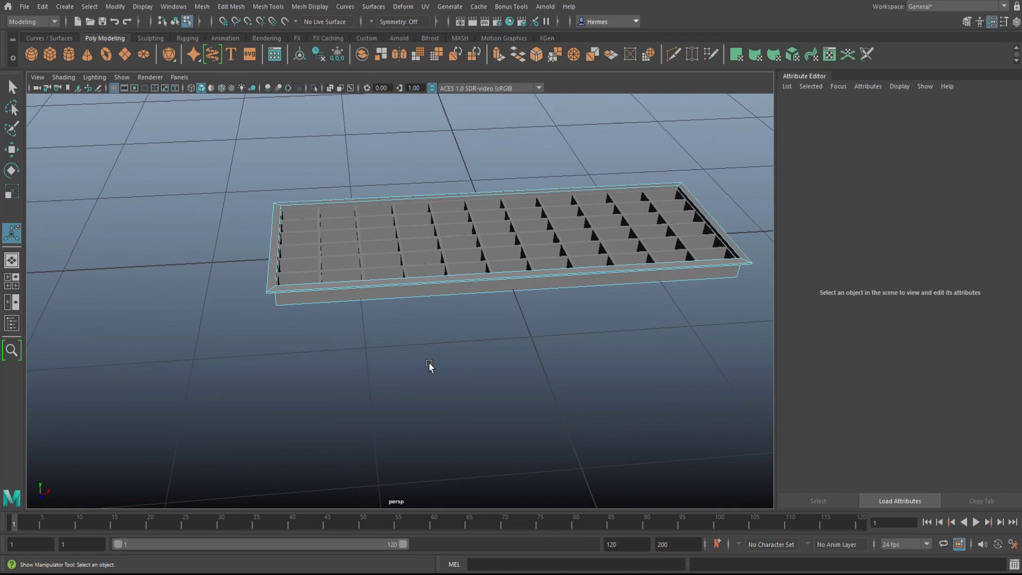
Move the new cube to the right of the grating.
{"action": "middle_click_drag", "start_coordinate": [430, 365], "coordinate": [409, 390], "text": "alt"}
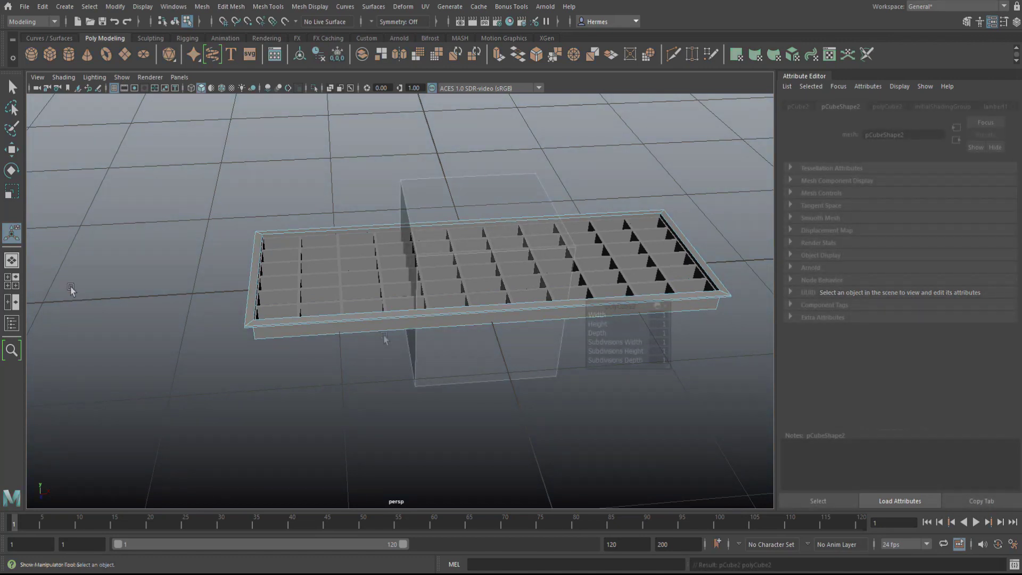
{"action": "left_click_drag", "start_coordinate": [500, 377], "coordinate": [552, 388], "text": "alt"}
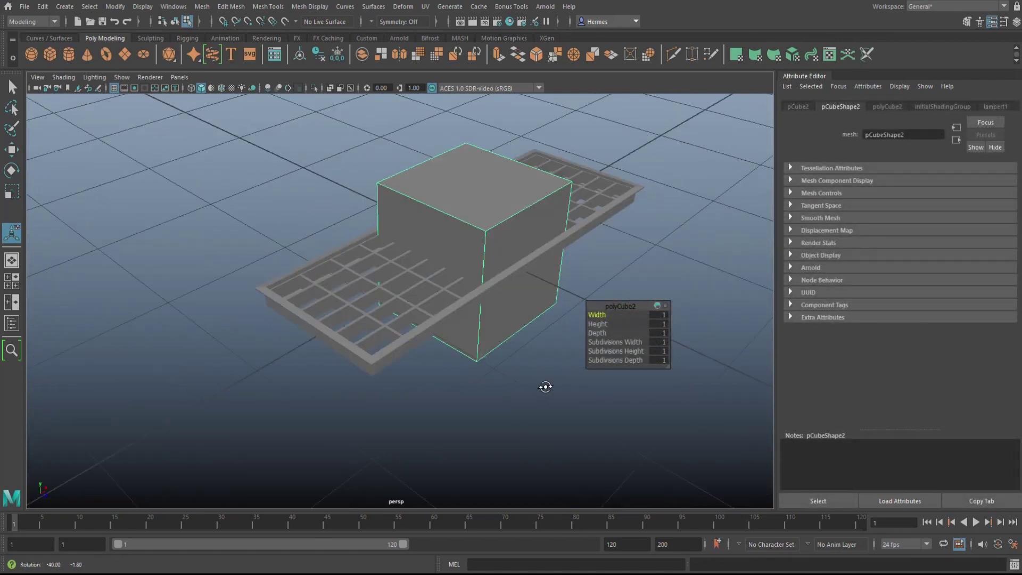
{"action": "key", "text": "w"}
{"action": "left_click_drag", "start_coordinate": [514, 256], "coordinate": [689, 312]}
Stretch the cube long along X and slide it against the grating's edge.
{"action": "key", "text": "r"}
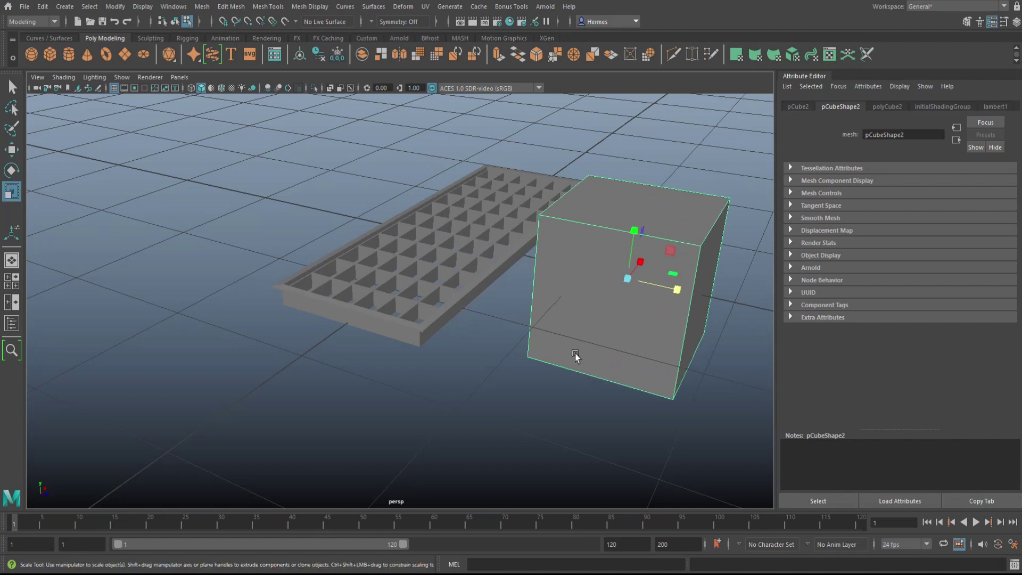
{"action": "left_click", "coordinate": [432, 341], "text": "shift"}
{"action": "left_click_drag", "start_coordinate": [542, 379], "coordinate": [709, 338], "text": "alt"}
{"action": "left_click_drag", "start_coordinate": [566, 356], "coordinate": [412, 323], "text": "alt"}
{"action": "key", "text": "w"}
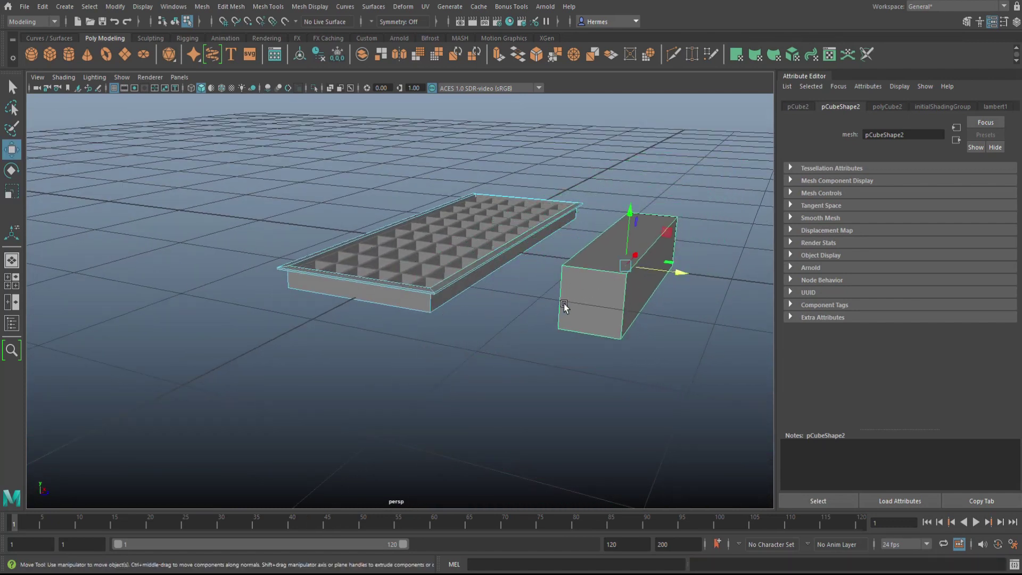
{"action": "left_click_drag", "start_coordinate": [670, 283], "coordinate": [554, 285]}
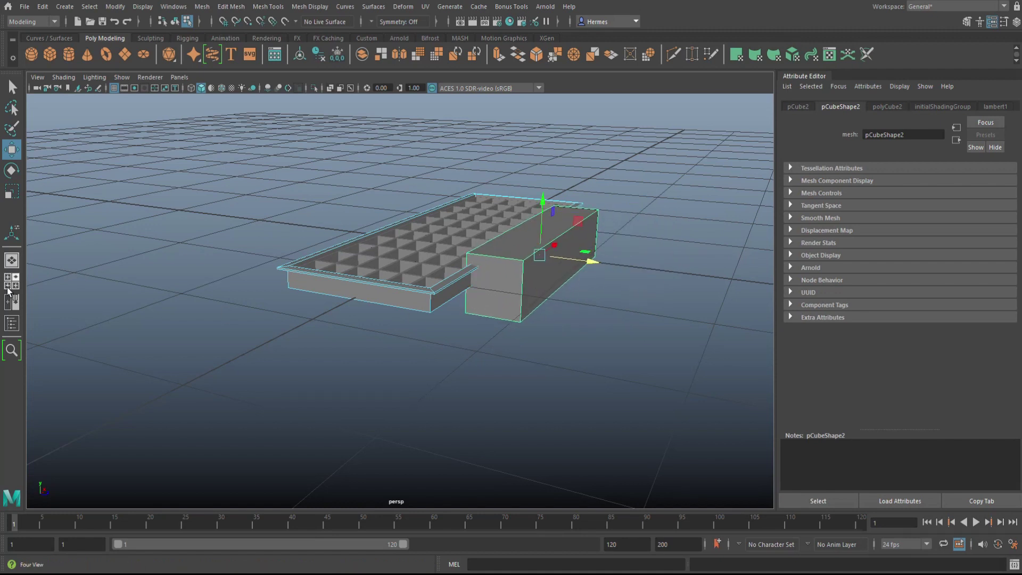
In top view, move the block to the grating's front edge and pull its bottom vertices up to thin it.
{"action": "left_click", "coordinate": [25, 282]}
{"action": "key", "text": "space"}
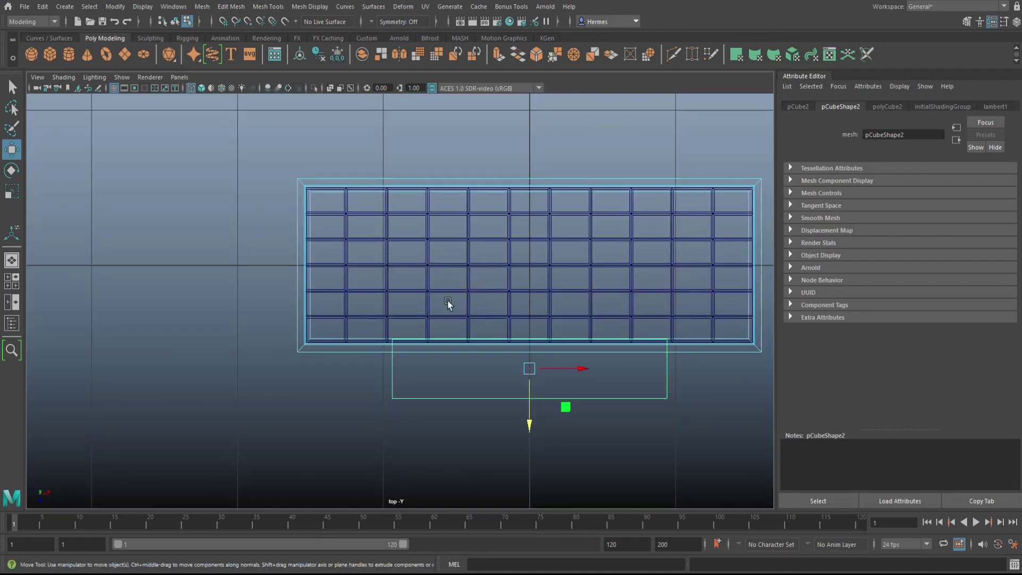
{"action": "left_click_drag", "start_coordinate": [529, 424], "coordinate": [530, 444]}
{"action": "right_click_drag", "start_coordinate": [415, 271], "coordinate": [372, 277]}
{"action": "left_click_drag", "start_coordinate": [324, 429], "coordinate": [682, 395]}
{"action": "left_click_drag", "start_coordinate": [527, 477], "coordinate": [537, 428]}
Stretch the strip's left and right ends out to the grating's edges.
{"action": "left_click_drag", "start_coordinate": [379, 333], "coordinate": [421, 425]}
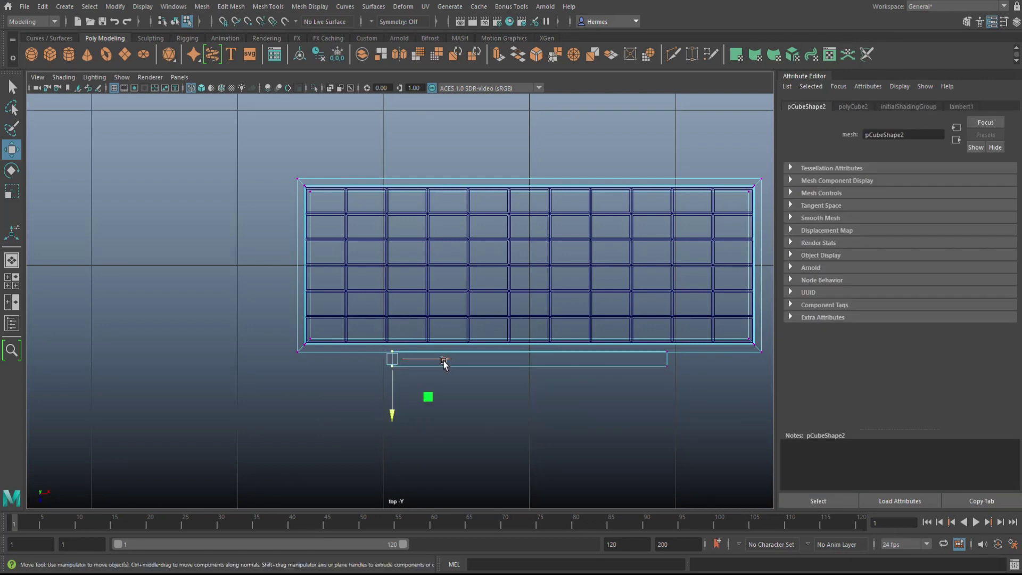
{"action": "left_click_drag", "start_coordinate": [446, 362], "coordinate": [352, 375]}
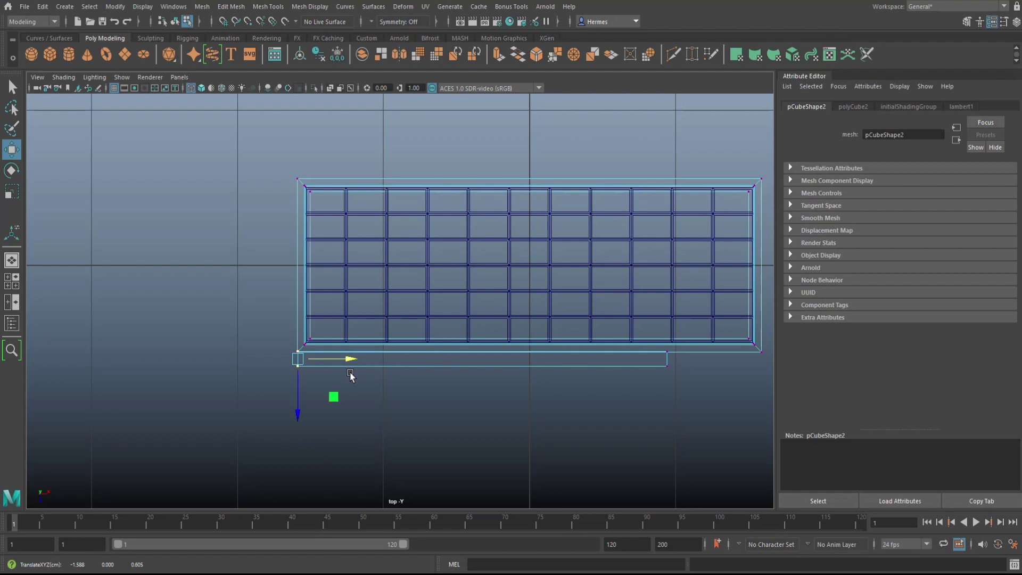
{"action": "left_click_drag", "start_coordinate": [648, 345], "coordinate": [696, 418]}
{"action": "left_click_drag", "start_coordinate": [721, 360], "coordinate": [817, 388]}
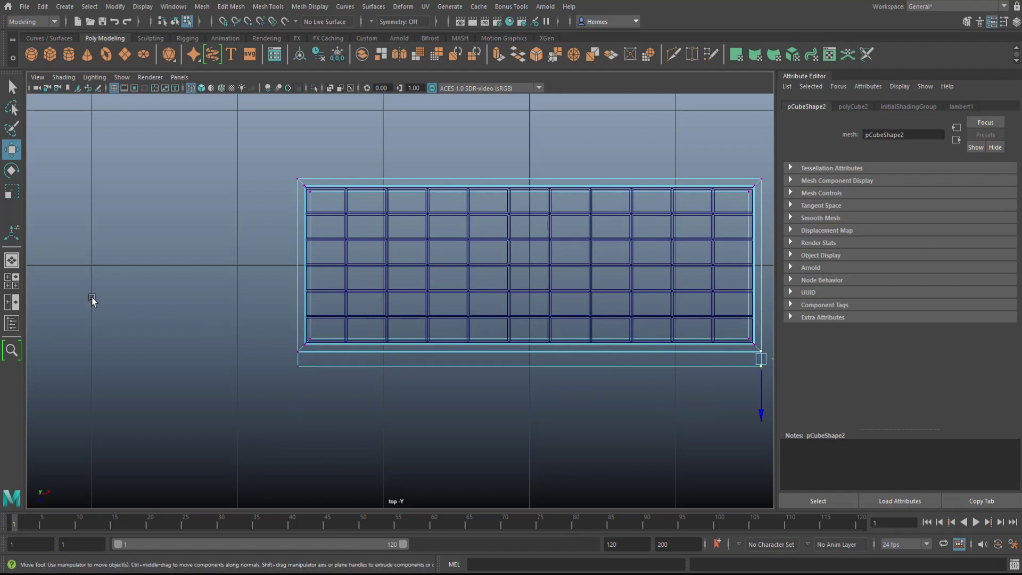
In perspective view, lower the front board below the grating along Y.
{"action": "left_click", "coordinate": [12, 281]}
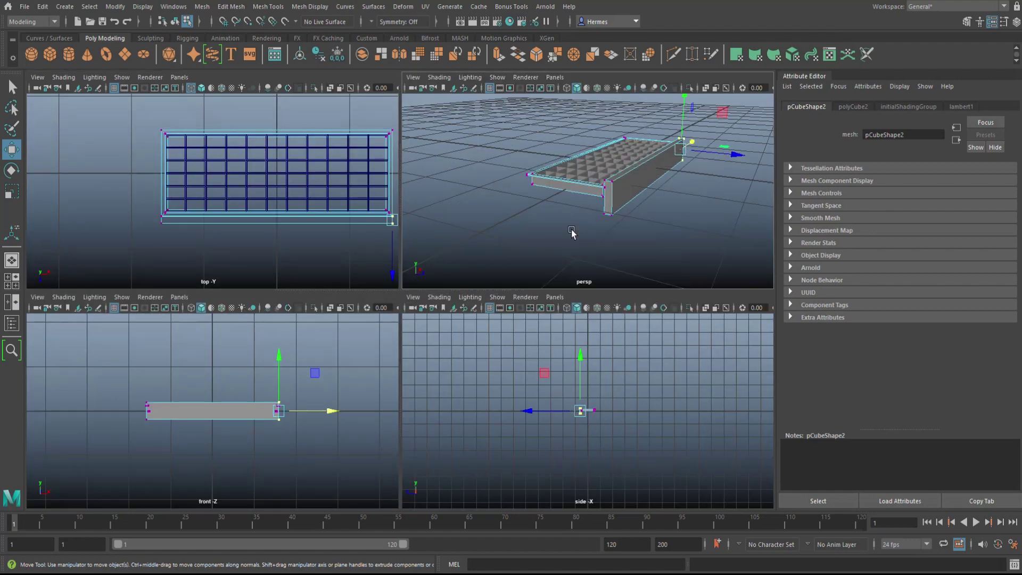
{"action": "key", "text": "space"}
{"action": "left_click_drag", "start_coordinate": [524, 366], "coordinate": [540, 356], "text": "alt"}
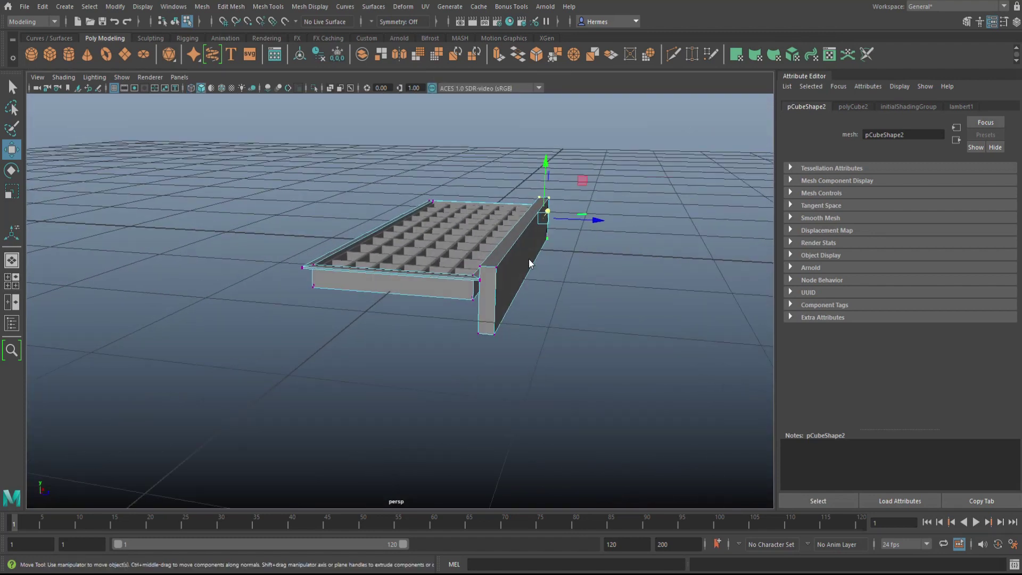
{"action": "right_click_drag", "start_coordinate": [529, 259], "coordinate": [539, 183]}
{"action": "left_click_drag", "start_coordinate": [543, 189], "coordinate": [544, 201]}
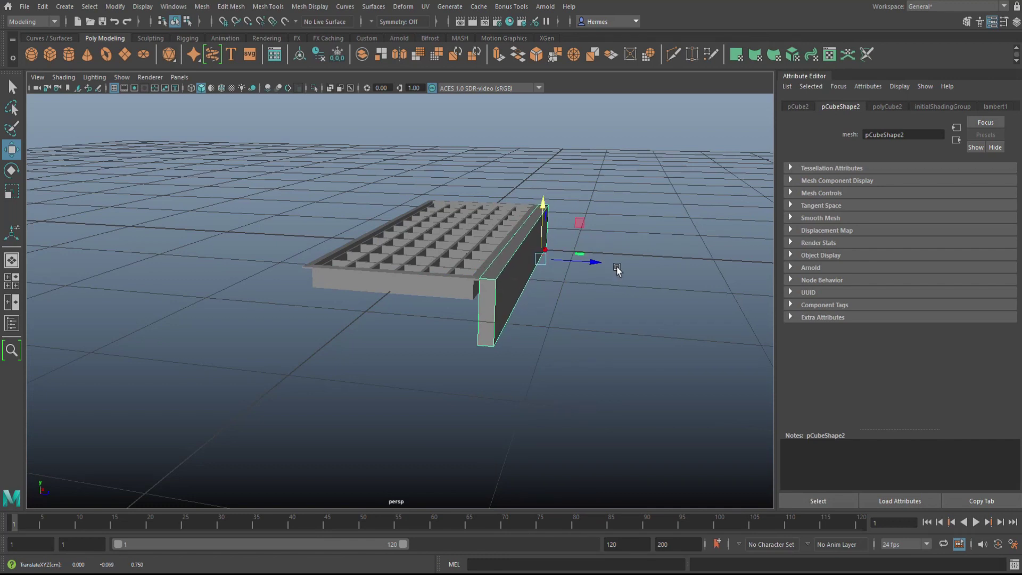
Switch to face selection and pick the board's end face.
{"action": "left_click_drag", "start_coordinate": [618, 283], "coordinate": [459, 312], "text": "alt"}
{"action": "right_click_drag", "start_coordinate": [364, 273], "coordinate": [365, 304]}
{"action": "left_click", "coordinate": [447, 273]}
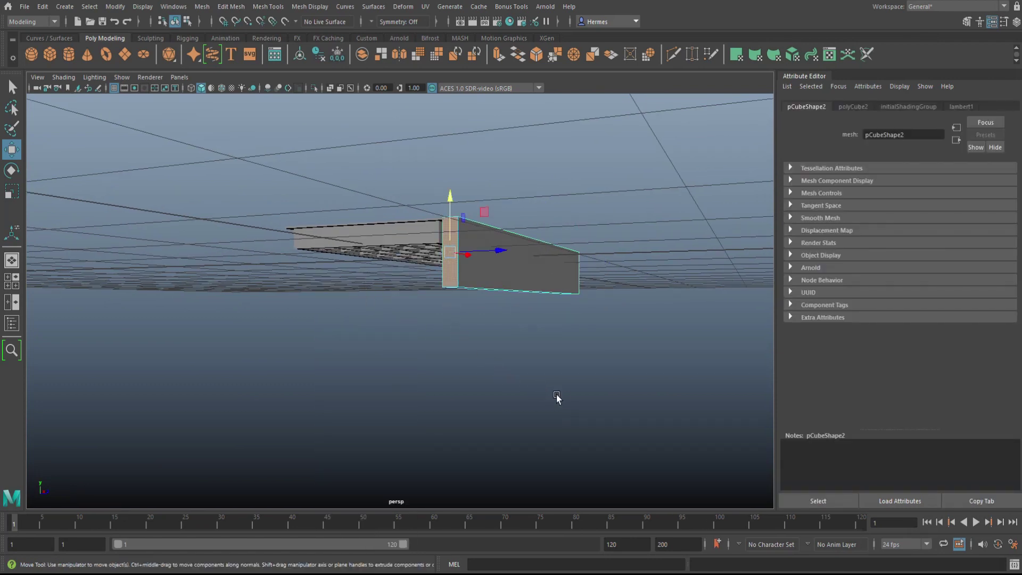
{"action": "left_click_drag", "start_coordinate": [578, 399], "coordinate": [402, 388], "text": "alt"}
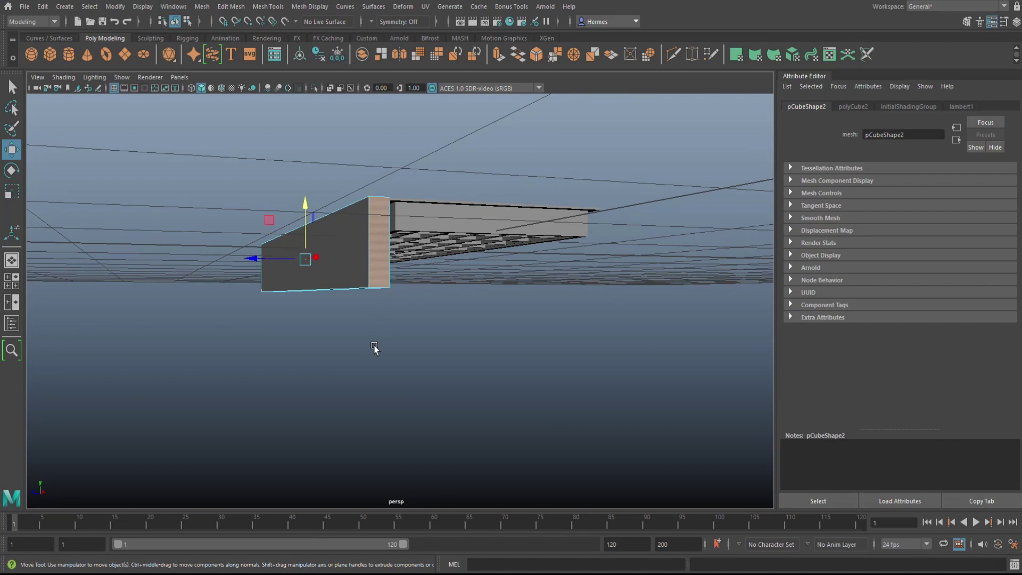
Delete the board's long side face and the inner face behind it.
{"action": "left_click_drag", "start_coordinate": [374, 354], "coordinate": [415, 277], "text": "alt"}
{"action": "left_click", "coordinate": [427, 210]}
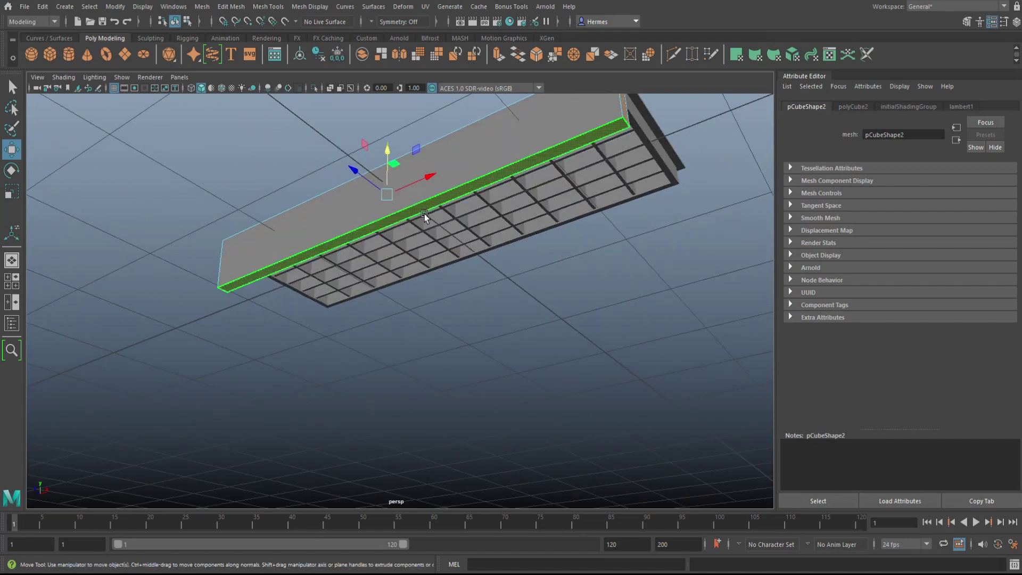
{"action": "key", "text": "Delete"}
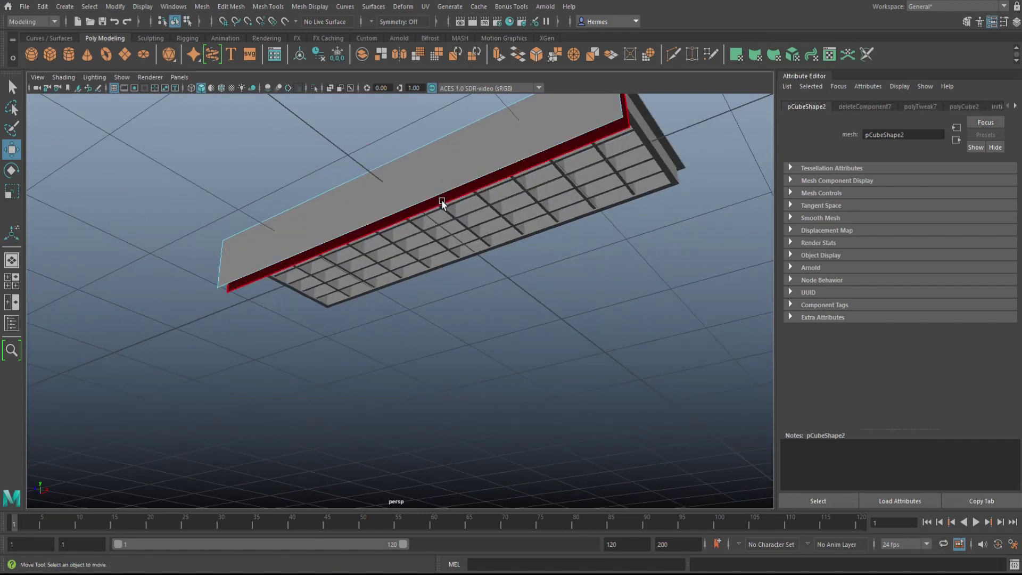
{"action": "left_click", "coordinate": [439, 202]}
{"action": "key", "text": "Delete"}
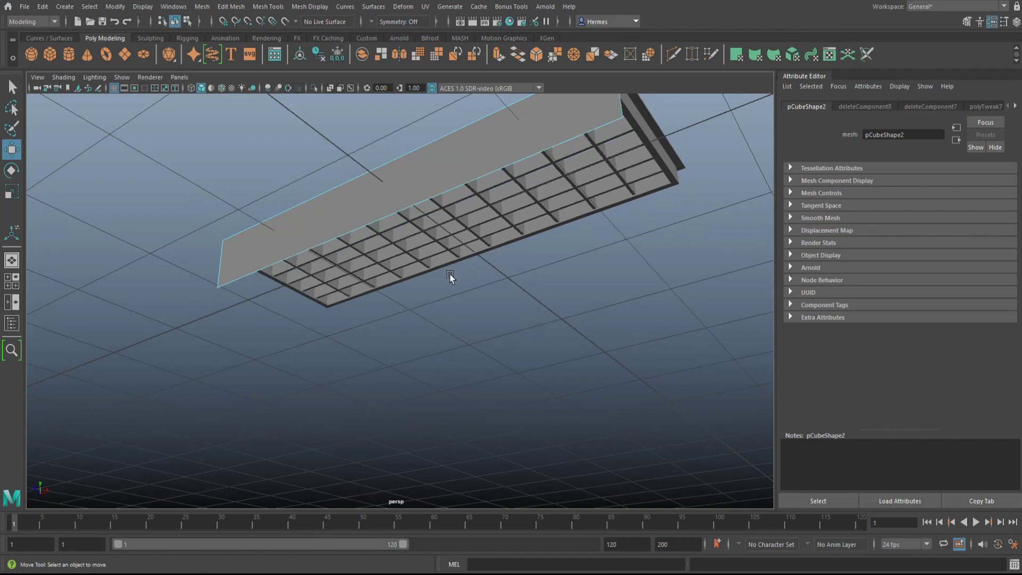
Raise the board's bottom edge to flatten it into a shallow lip.
{"action": "left_click_drag", "start_coordinate": [445, 279], "coordinate": [542, 296], "text": "alt"}
{"action": "right_click_drag", "start_coordinate": [500, 264], "coordinate": [505, 238]}
{"action": "left_click", "coordinate": [533, 292]}
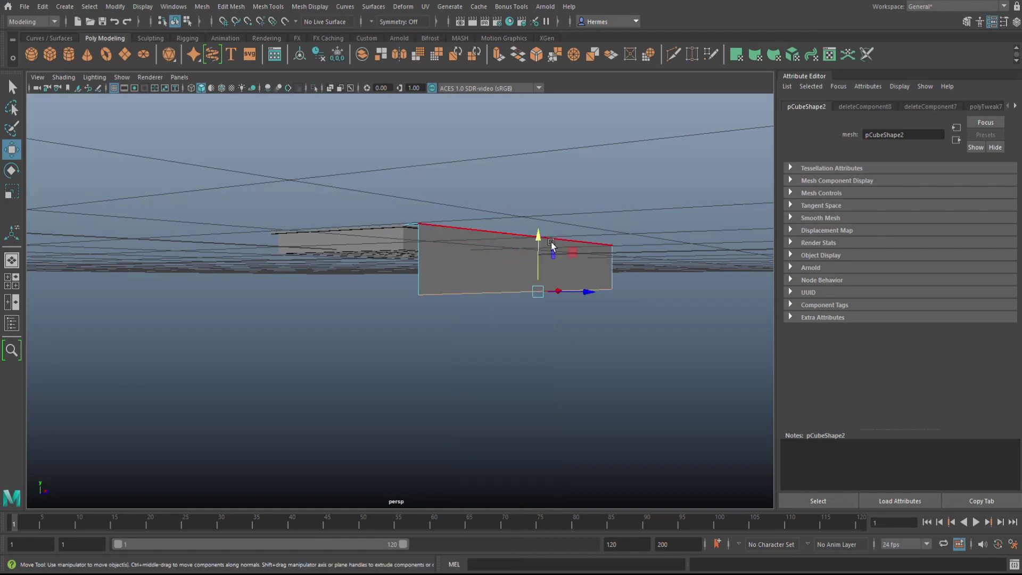
{"action": "left_click_drag", "start_coordinate": [541, 235], "coordinate": [493, 278]}
{"action": "right_click_drag", "start_coordinate": [493, 272], "coordinate": [491, 242]}
Bevel the lip's top front edge with fraction 0.6 and 4 segments.
{"action": "left_click", "coordinate": [501, 275]}
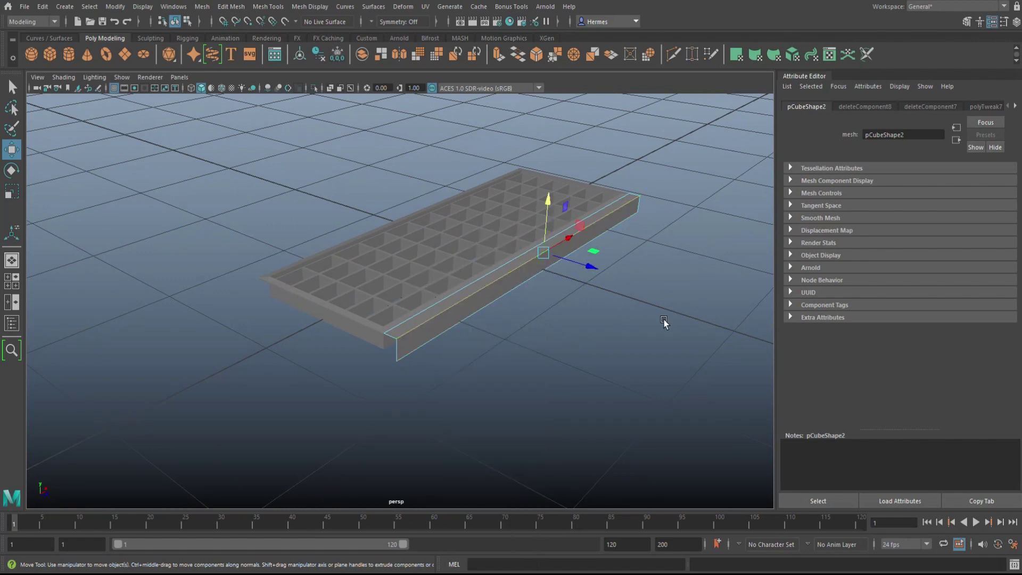
{"action": "key", "text": "ctrl+b"}
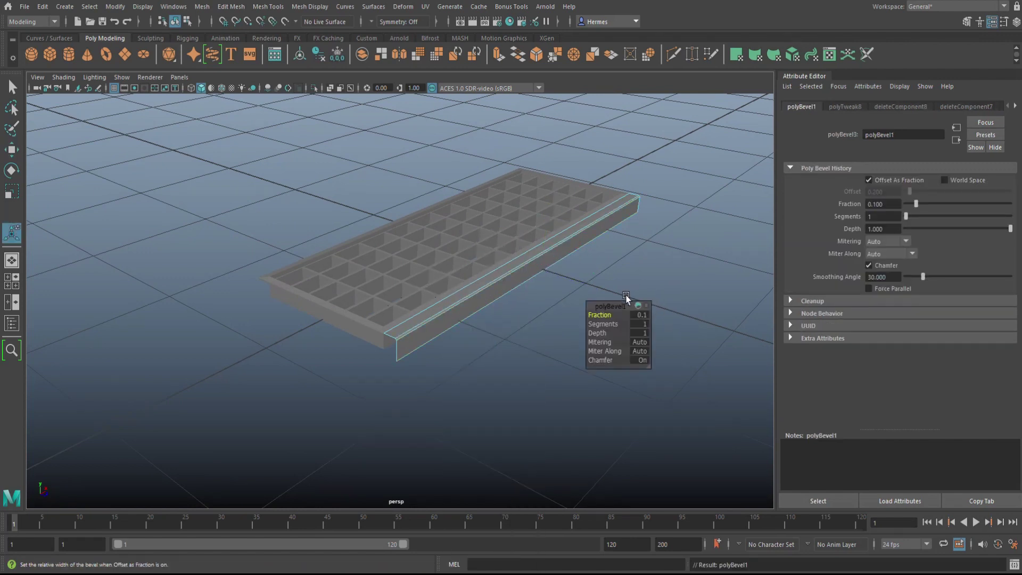
{"action": "left_click_drag", "start_coordinate": [603, 314], "coordinate": [607, 318]}
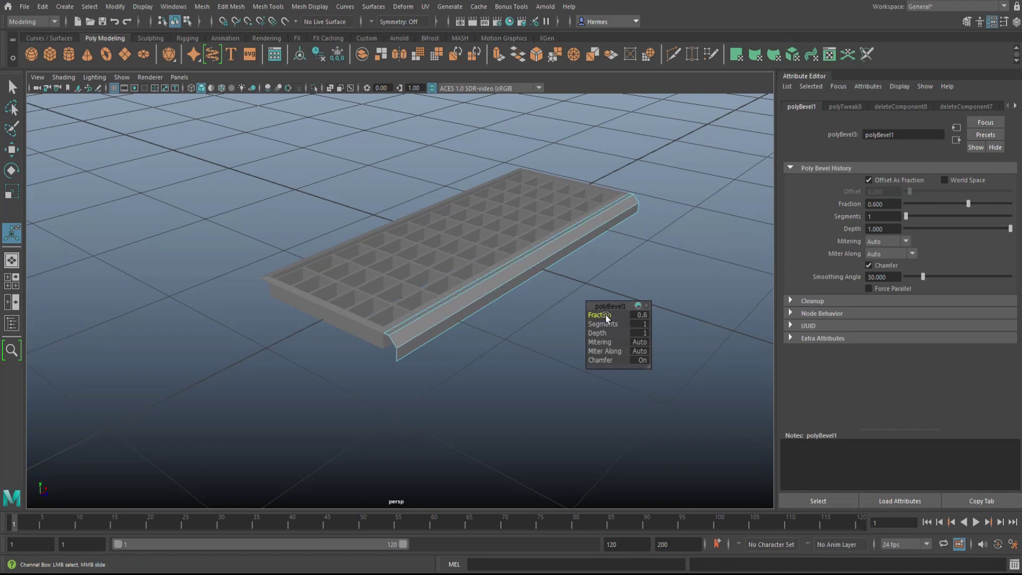
{"action": "left_click", "coordinate": [643, 326]}
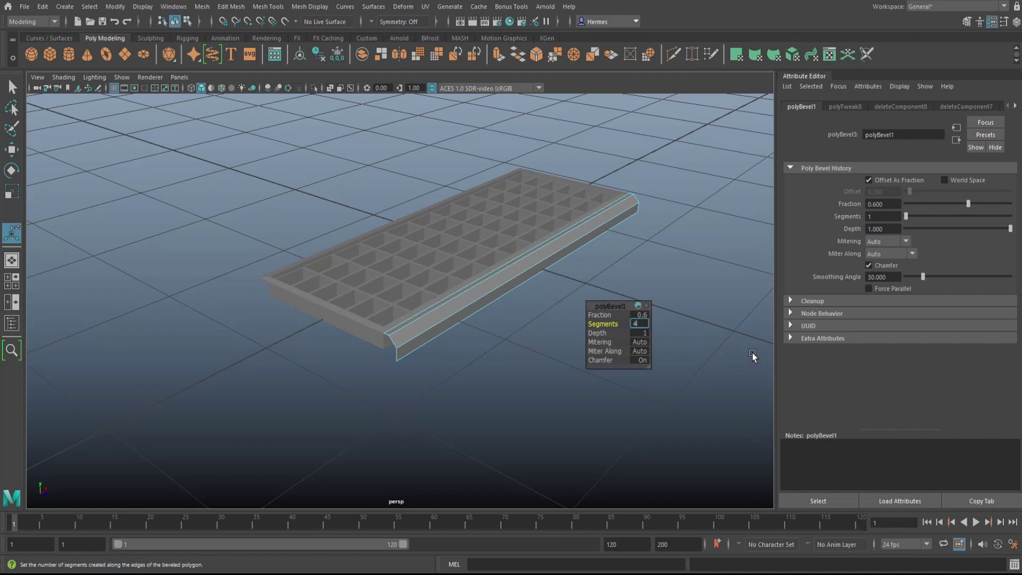
{"action": "key", "text": "Return"}
{"action": "left_click", "coordinate": [519, 400]}
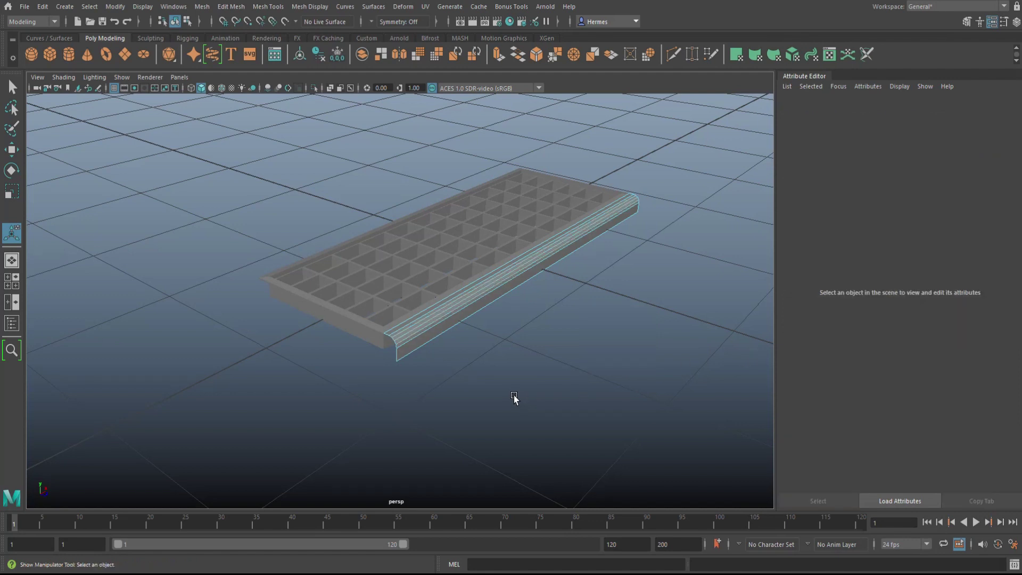
{"action": "mouse_move", "coordinate": [518, 400]}
{"action": "left_mouse_down", "text": "alt"}
{"action": "mouse_move", "coordinate": [538, 388]}
{"action": "mouse_move", "coordinate": [525, 399]}
{"action": "left_mouse_up", "text": "alt"}
Return to Object Mode, orbit around the step, then switch to Edge mode.
{"action": "right_click", "coordinate": [522, 231]}
{"action": "left_click", "coordinate": [575, 215]}
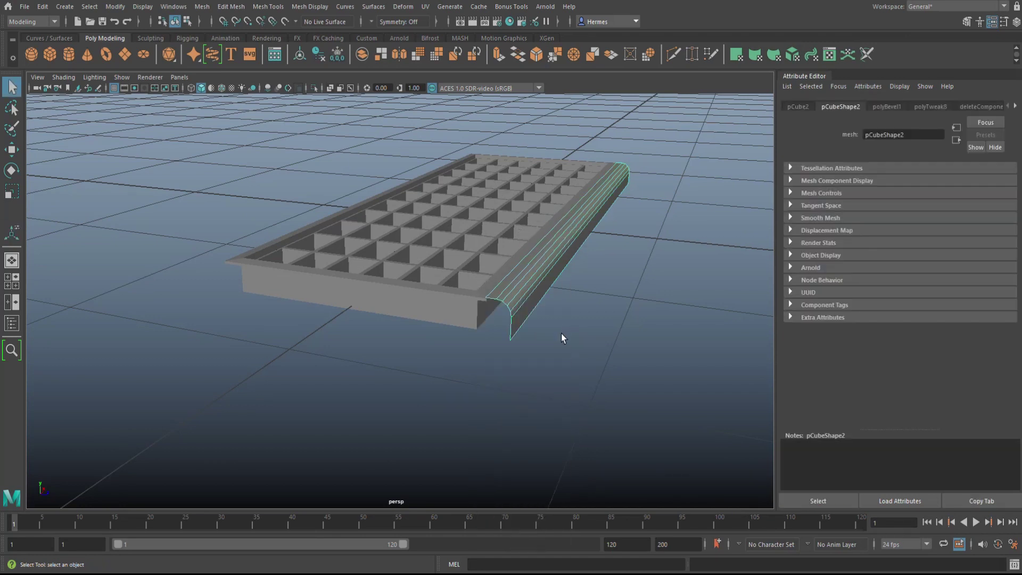
{"action": "left_click_drag", "start_coordinate": [554, 342], "coordinate": [560, 350], "text": "alt"}
{"action": "right_click", "coordinate": [556, 251]}
{"action": "left_click", "coordinate": [554, 202]}
Extrude the nosing's bottom edge twice, pushing it down then nudging it along Z.
{"action": "left_click", "coordinate": [543, 257]}
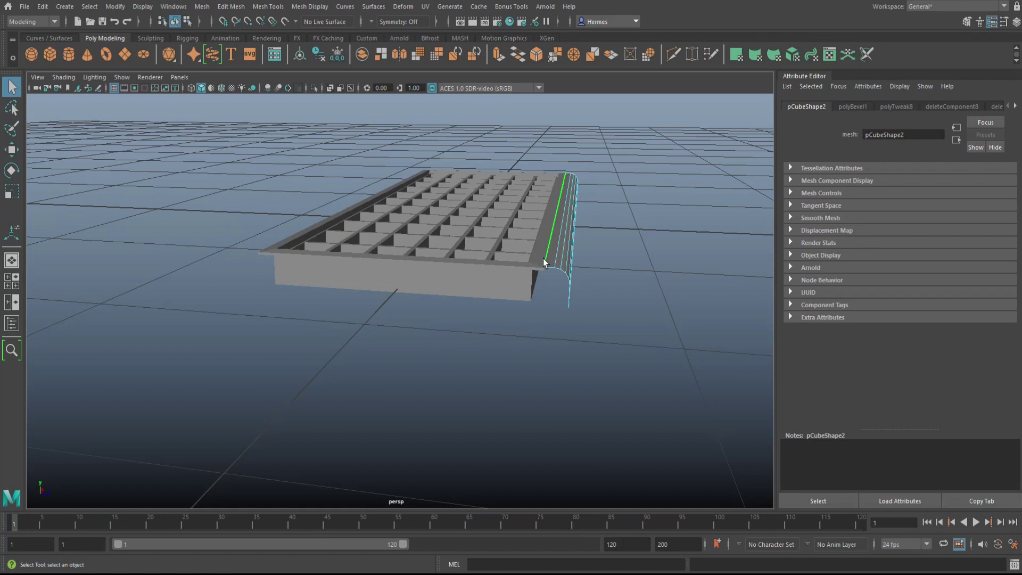
{"action": "key", "text": "ctrl+e"}
{"action": "key", "text": "w"}
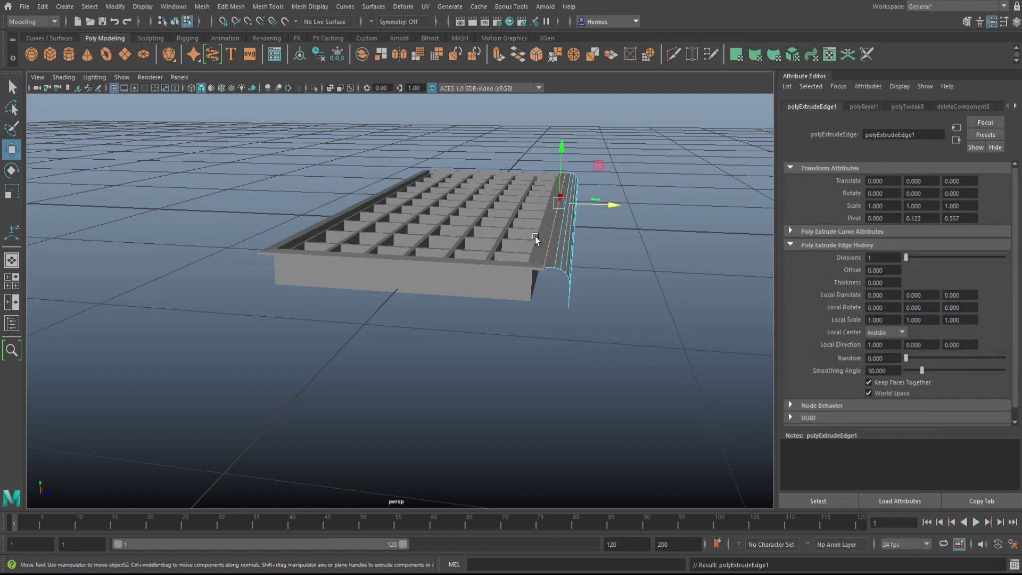
{"action": "left_click_drag", "start_coordinate": [566, 151], "coordinate": [563, 155]}
{"action": "key", "text": "ctrl+e"}
{"action": "key", "text": "w"}
{"action": "left_click_drag", "start_coordinate": [610, 212], "coordinate": [604, 211]}
Inspect the extended lip up close and choose a selection mode for the nosing strip.
{"action": "left_click", "coordinate": [671, 299]}
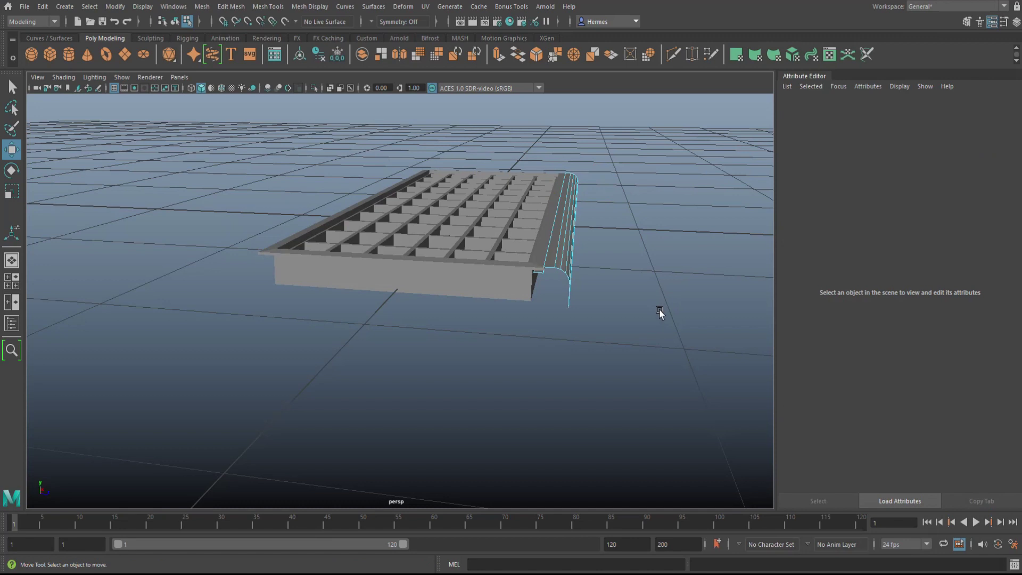
{"action": "mouse_move", "coordinate": [659, 319]}
{"action": "left_mouse_down", "text": "alt"}
{"action": "mouse_move", "coordinate": [609, 323]}
{"action": "mouse_move", "coordinate": [650, 327]}
{"action": "left_mouse_up", "text": "alt"}
{"action": "scroll", "coordinate": [609, 322], "scroll_direction": "down", "scroll_amount": 5}
{"action": "scroll", "coordinate": [538, 308], "scroll_direction": "up", "scroll_amount": 3}
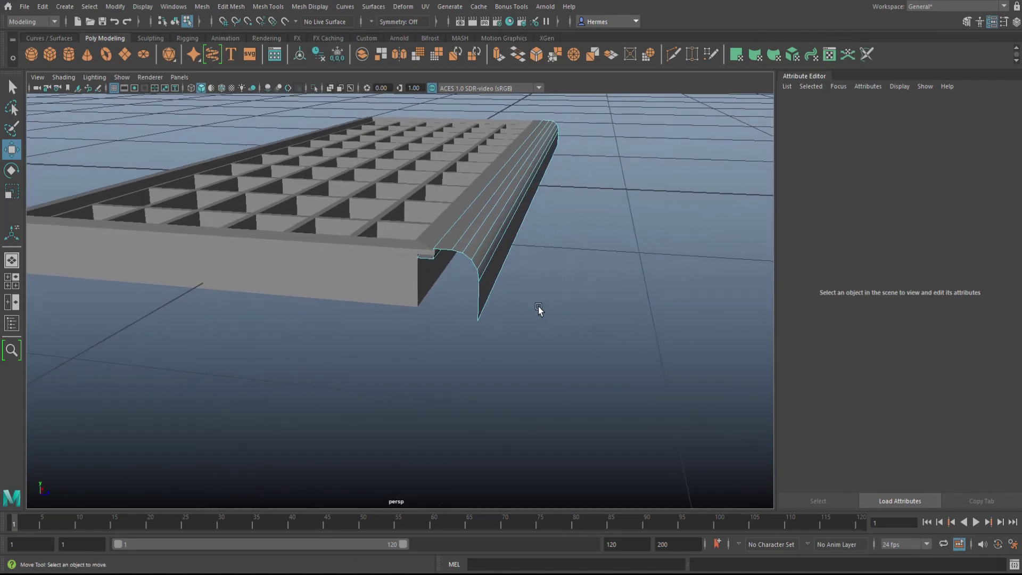
{"action": "mouse_move", "coordinate": [539, 308]}
{"action": "left_mouse_down", "text": "alt"}
{"action": "mouse_move", "coordinate": [541, 317]}
{"action": "mouse_move", "coordinate": [527, 318]}
{"action": "left_mouse_up", "text": "alt"}
{"action": "right_click_drag", "start_coordinate": [476, 232], "coordinate": [516, 217]}
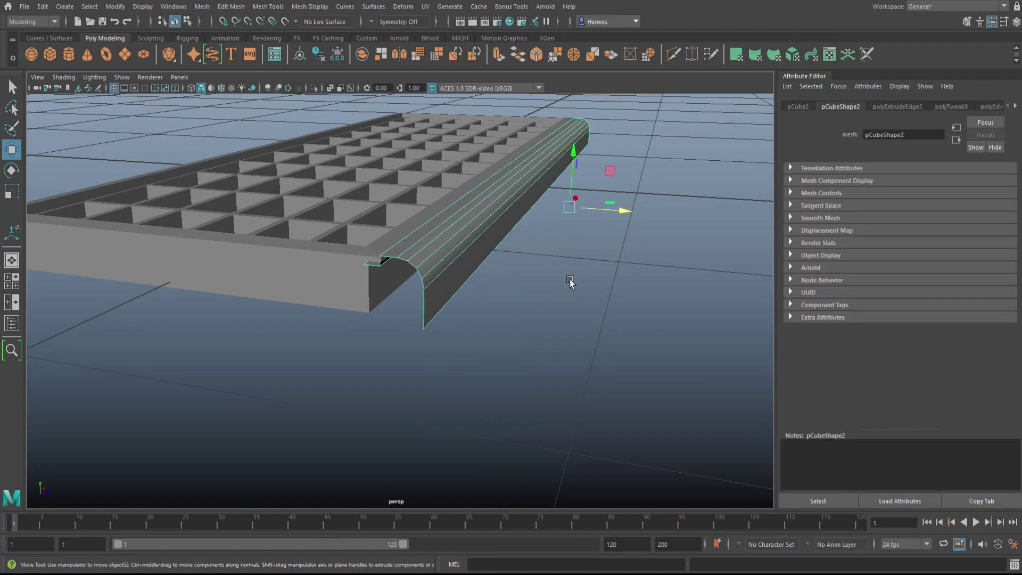
Extrude the nosing faces with a thickness of 0.01.
{"action": "key", "text": "ctrl+e"}
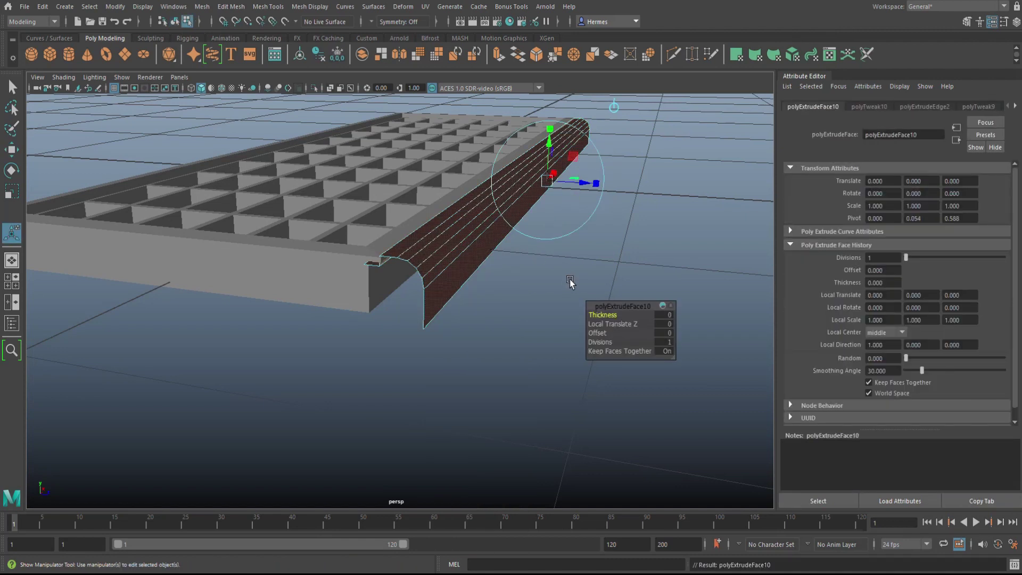
{"action": "left_click", "coordinate": [665, 314]}
{"action": "type", "text": "0.01"}
{"action": "key", "text": "Return"}
Move the whole nosing piece down and along Z so it sits against the grate's front.
{"action": "right_click_drag", "start_coordinate": [460, 220], "coordinate": [537, 203]}
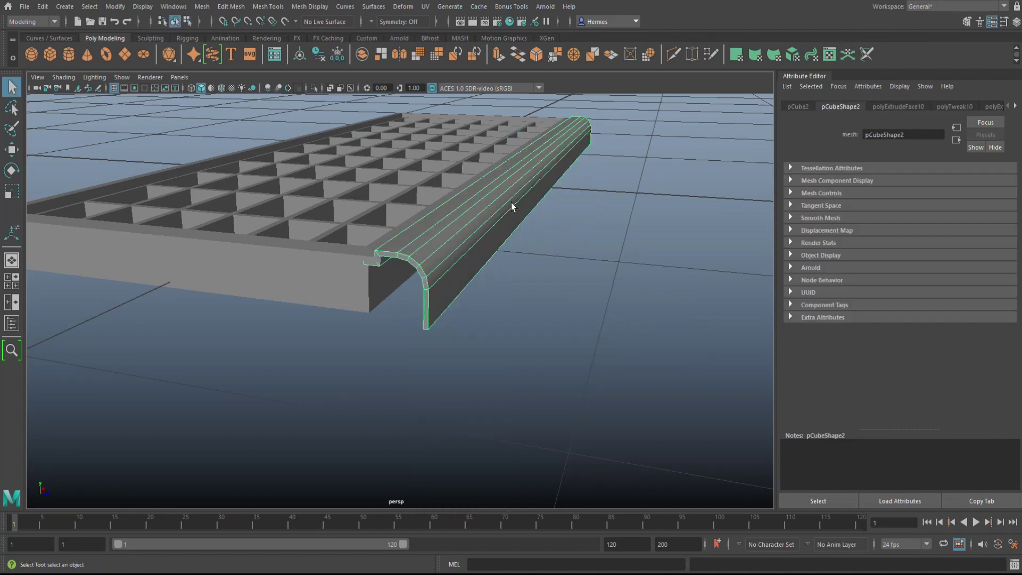
{"action": "key", "text": "w"}
{"action": "left_click_drag", "start_coordinate": [575, 154], "coordinate": [575, 159]}
{"action": "left_click_drag", "start_coordinate": [620, 212], "coordinate": [620, 213]}
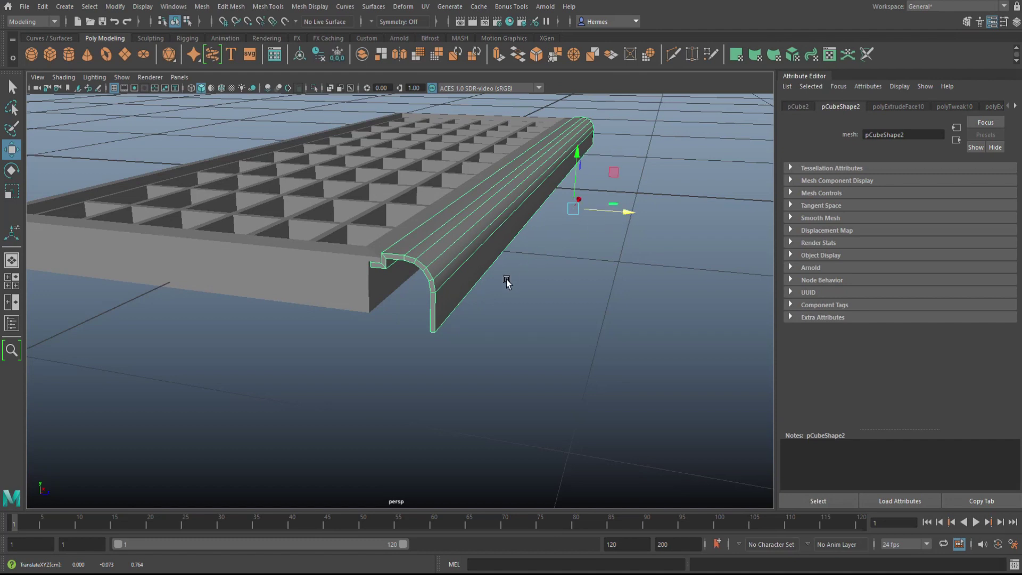
{"action": "left_click_drag", "start_coordinate": [507, 283], "coordinate": [527, 281], "text": "alt"}
{"action": "left_click_drag", "start_coordinate": [551, 154], "coordinate": [553, 155]}
Check the fit from around the grate, then marquee-select the grate and nosing together.
{"action": "left_click", "coordinate": [635, 218]}
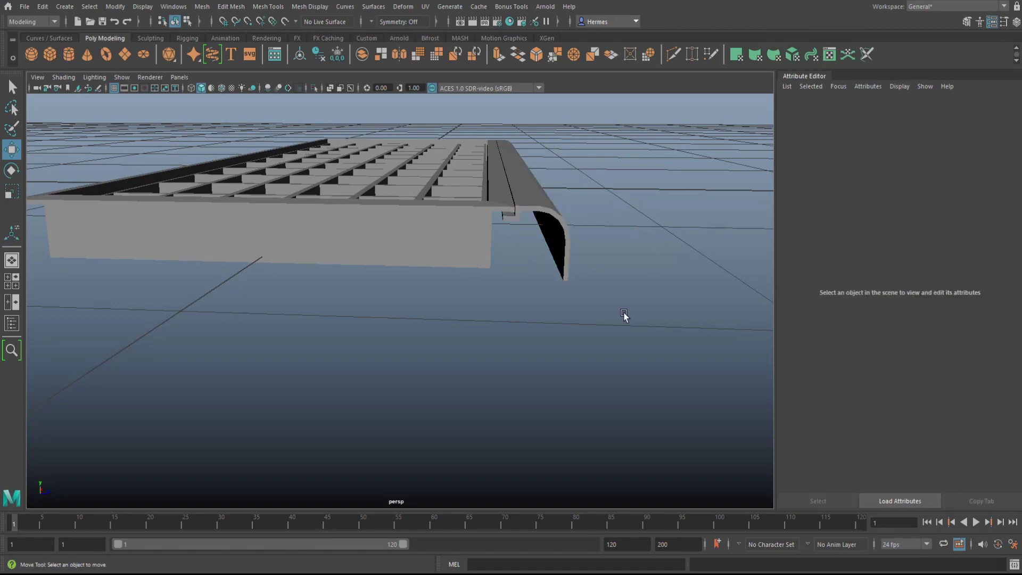
{"action": "scroll", "coordinate": [611, 330], "scroll_direction": "down", "scroll_amount": 5}
{"action": "left_click_drag", "start_coordinate": [612, 335], "coordinate": [575, 360], "text": "alt"}
{"action": "scroll", "coordinate": [575, 360], "scroll_direction": "down", "scroll_amount": 5}
{"action": "left_click_drag", "start_coordinate": [302, 223], "coordinate": [536, 423]}
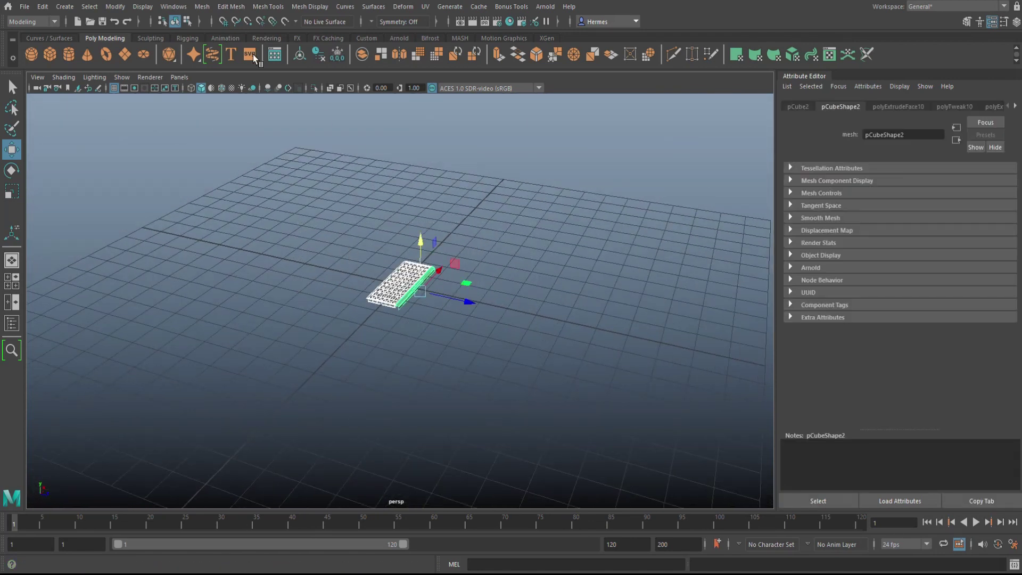
Combine the grate and nosing into one mesh with Mesh > Combine.
{"action": "left_click", "coordinate": [203, 7]}
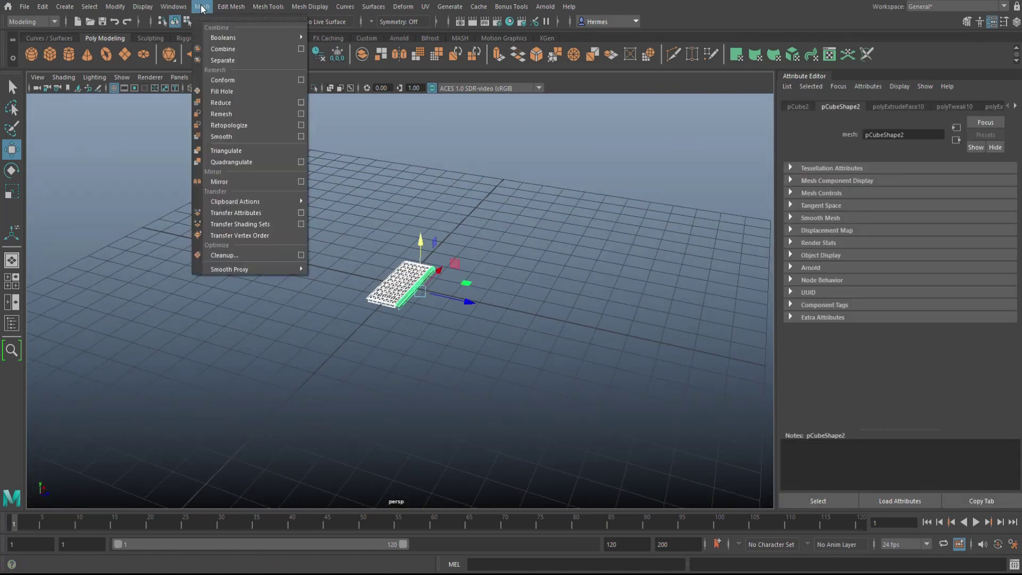
{"action": "left_click", "coordinate": [230, 48]}
{"action": "left_click_drag", "start_coordinate": [546, 257], "coordinate": [537, 311], "text": "alt"}
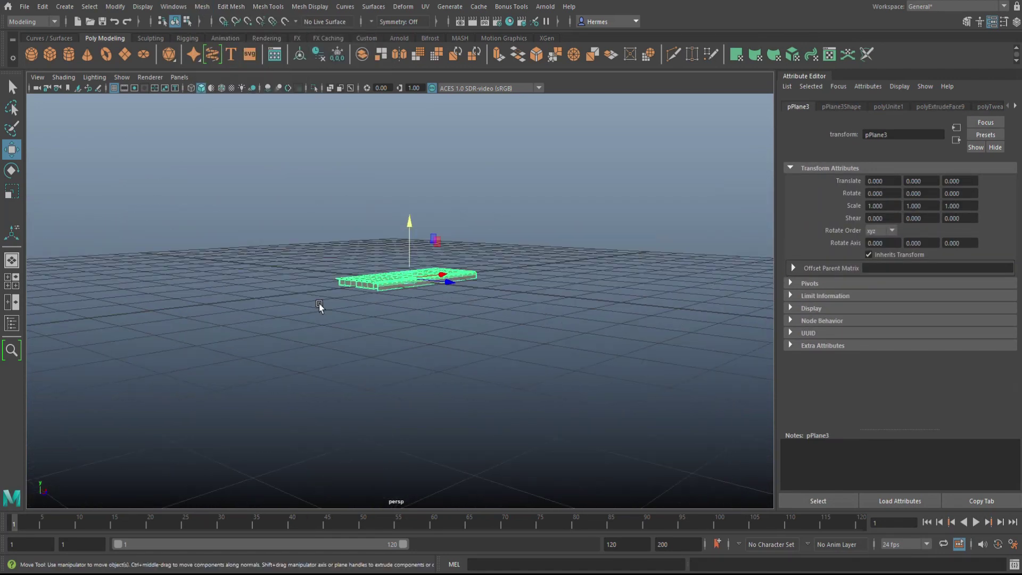
Check the combined step in the front view, then return to the perspective view.
{"action": "left_click", "coordinate": [12, 281]}
{"action": "key", "text": "space"}
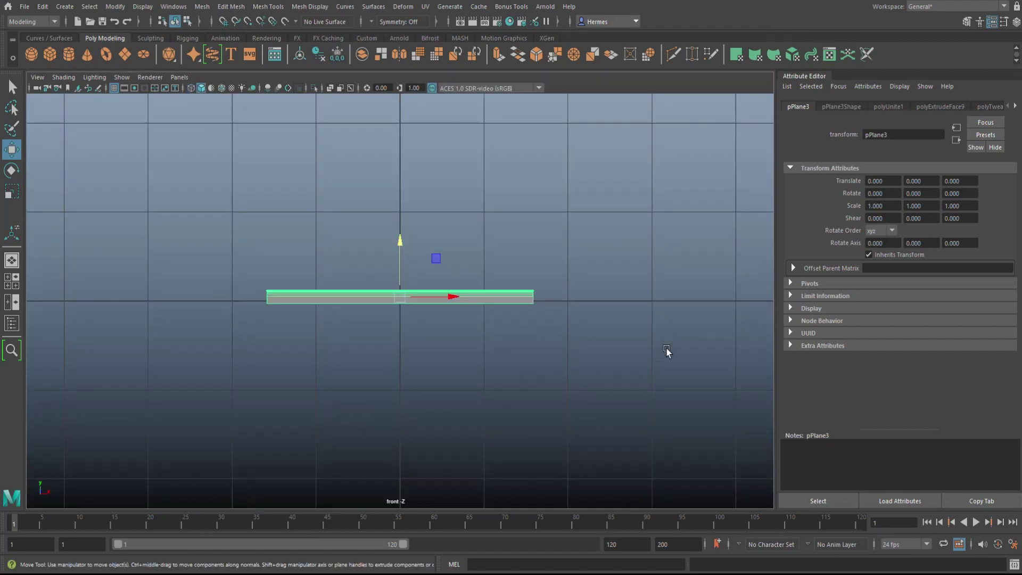
{"action": "key", "text": "space"}
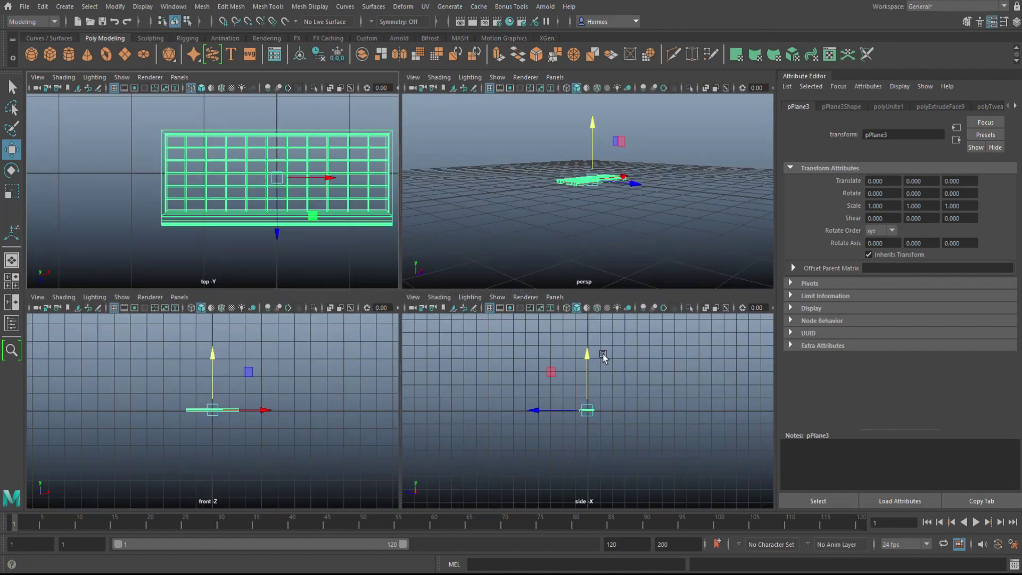
{"action": "key", "text": "space"}
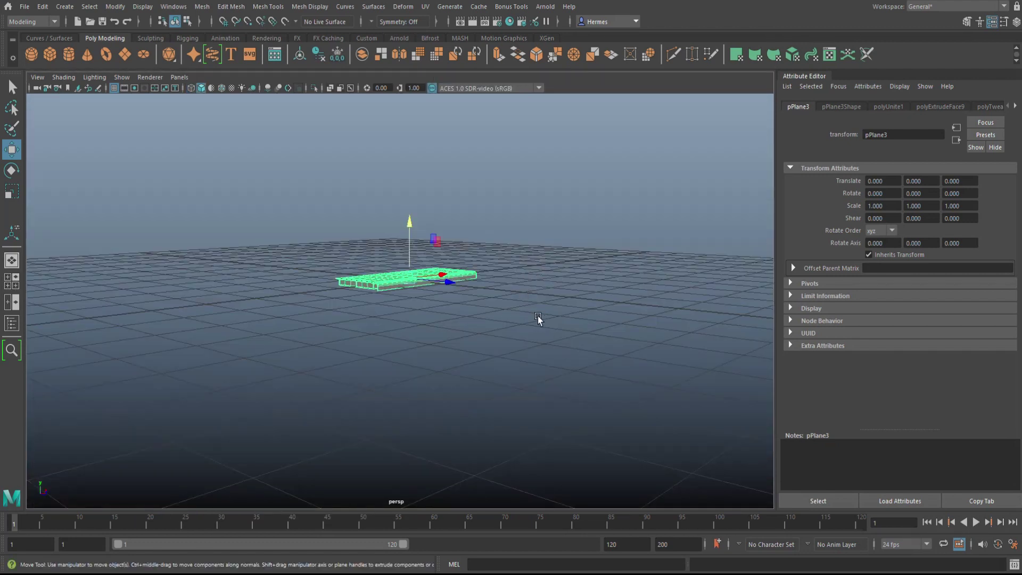
{"action": "mouse_move", "coordinate": [538, 317]}
{"action": "left_mouse_down", "text": "alt"}
{"action": "mouse_move", "coordinate": [500, 339]}
{"action": "mouse_move", "coordinate": [530, 335]}
{"action": "left_mouse_up", "text": "alt"}
Duplicate the step and move the copy forward along Z and down as the next tread.
{"action": "key", "text": "ctrl+d"}
{"action": "left_click_drag", "start_coordinate": [448, 280], "coordinate": [516, 292]}
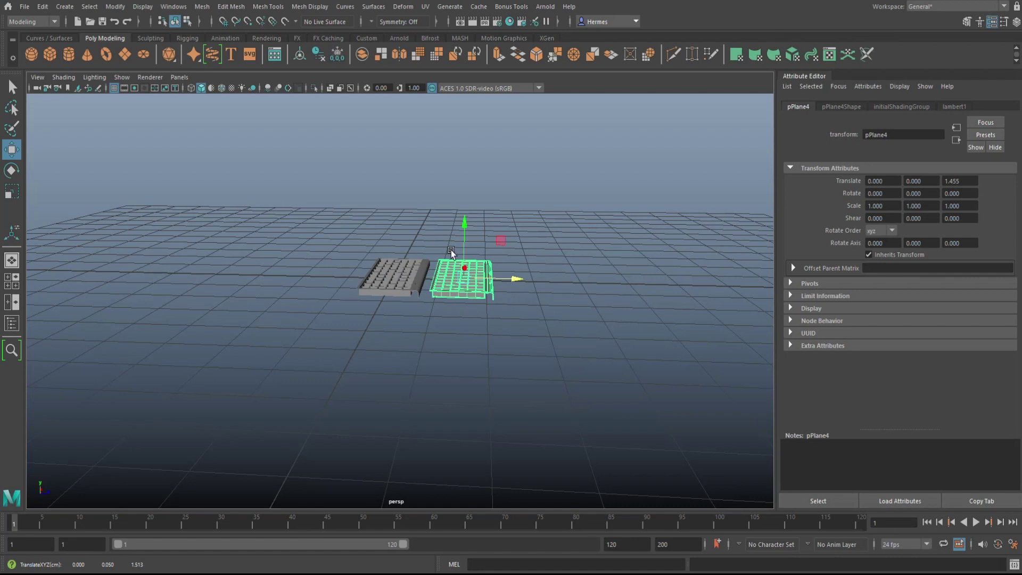
{"action": "left_click_drag", "start_coordinate": [465, 237], "coordinate": [461, 267]}
{"action": "mouse_move", "coordinate": [507, 365]}
{"action": "left_mouse_down", "text": "alt"}
{"action": "mouse_move", "coordinate": [479, 343]}
{"action": "mouse_move", "coordinate": [499, 333]}
{"action": "mouse_move", "coordinate": [502, 356]}
{"action": "mouse_move", "coordinate": [489, 368]}
{"action": "left_mouse_up", "text": "alt"}
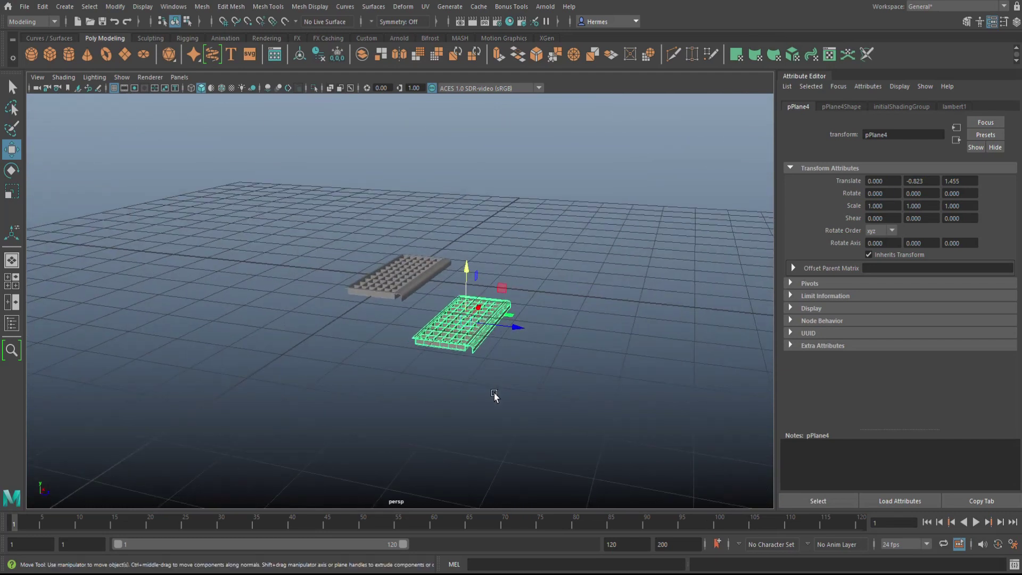
{"action": "right_click_drag", "start_coordinate": [495, 400], "coordinate": [535, 377], "text": "alt"}
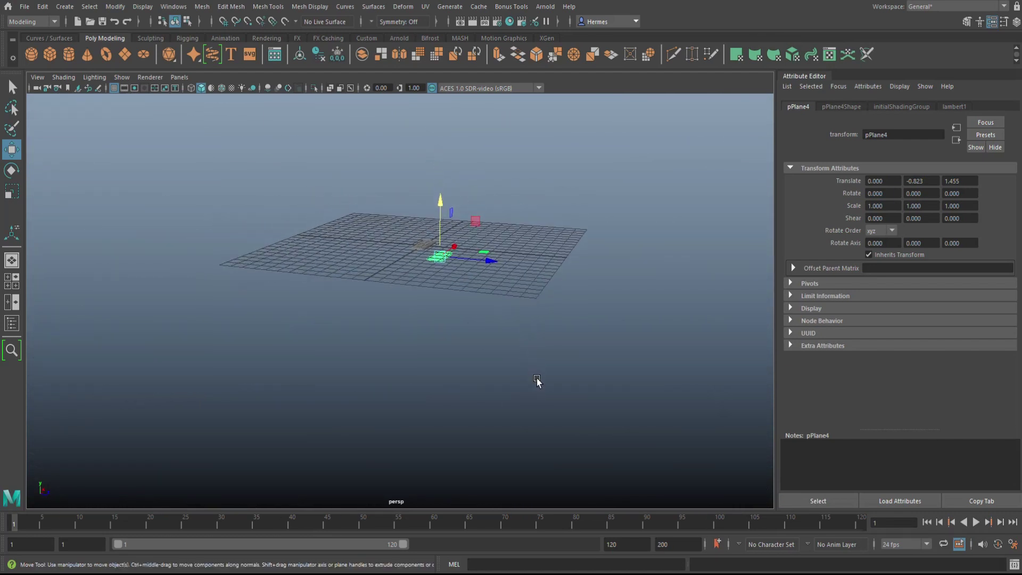
Repeat the offset duplicate with Shift+D several times, then raise the whole row along Y.
{"action": "key", "text": "shift+d"}
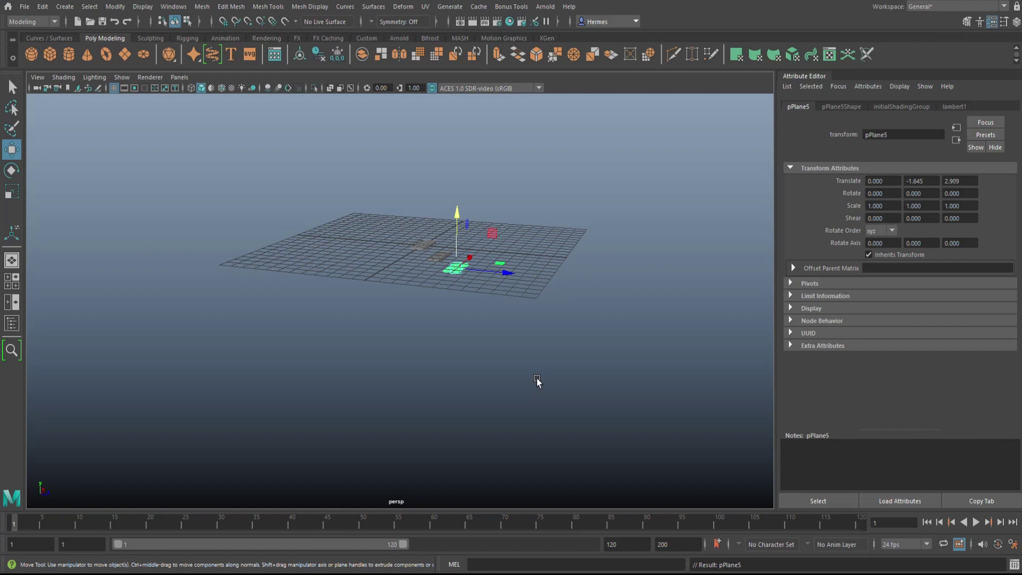
{"action": "key", "text": "shift+d"}
{"action": "key", "text": "shift+d"}
{"action": "key", "text": "shift+d"}
{"action": "key", "text": "shift+d"}
{"action": "key", "text": "shift+d"}
{"action": "key", "text": "shift+d"}
{"action": "key", "text": "shift+d"}
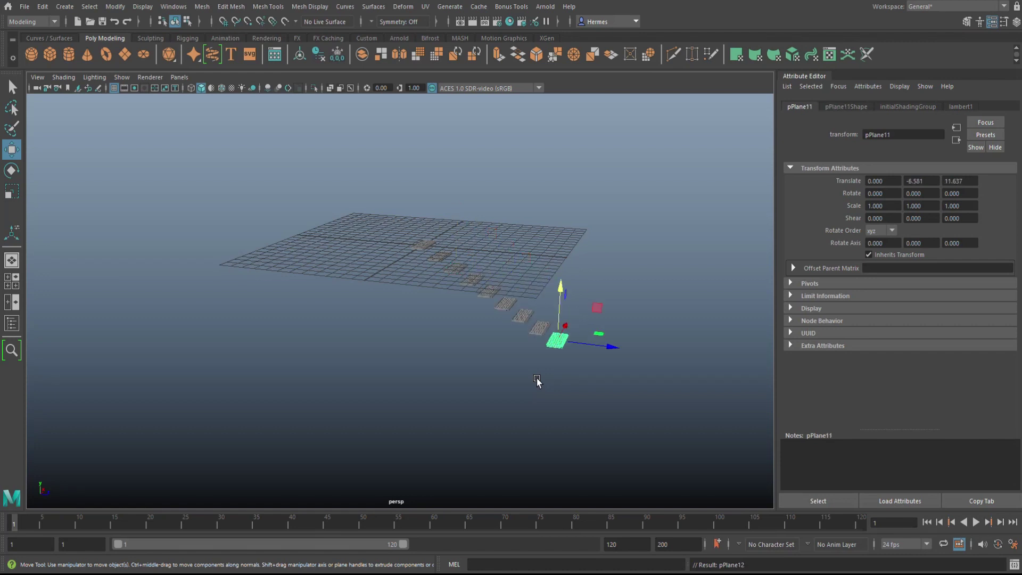
{"action": "left_click_drag", "start_coordinate": [361, 210], "coordinate": [692, 481]}
{"action": "left_click_drag", "start_coordinate": [492, 253], "coordinate": [479, 110]}
{"action": "mouse_move", "coordinate": [548, 256]}
{"action": "left_mouse_down", "text": "alt"}
{"action": "mouse_move", "coordinate": [616, 257]}
{"action": "mouse_move", "coordinate": [521, 431]}
{"action": "mouse_move", "coordinate": [449, 425]}
{"action": "left_mouse_up", "text": "alt"}
{"action": "left_click", "coordinate": [497, 342]}
{"action": "mouse_move", "coordinate": [497, 343]}
{"action": "left_mouse_down", "text": "alt"}
{"action": "mouse_move", "coordinate": [463, 381]}
{"action": "mouse_move", "coordinate": [429, 375]}
{"action": "mouse_move", "coordinate": [604, 377]}
{"action": "mouse_move", "coordinate": [472, 416]}
{"action": "mouse_move", "coordinate": [577, 416]}
{"action": "mouse_move", "coordinate": [553, 404]}
{"action": "mouse_move", "coordinate": [466, 465]}
{"action": "mouse_move", "coordinate": [497, 456]}
{"action": "mouse_move", "coordinate": [397, 486]}
{"action": "mouse_move", "coordinate": [435, 497]}
{"action": "mouse_move", "coordinate": [525, 470]}
{"action": "mouse_move", "coordinate": [524, 439]}
{"action": "mouse_move", "coordinate": [517, 455]}
{"action": "mouse_move", "coordinate": [509, 449]}
{"action": "left_mouse_up", "text": "alt"}
{"action": "scroll", "coordinate": [604, 379], "scroll_direction": "up", "scroll_amount": 3}
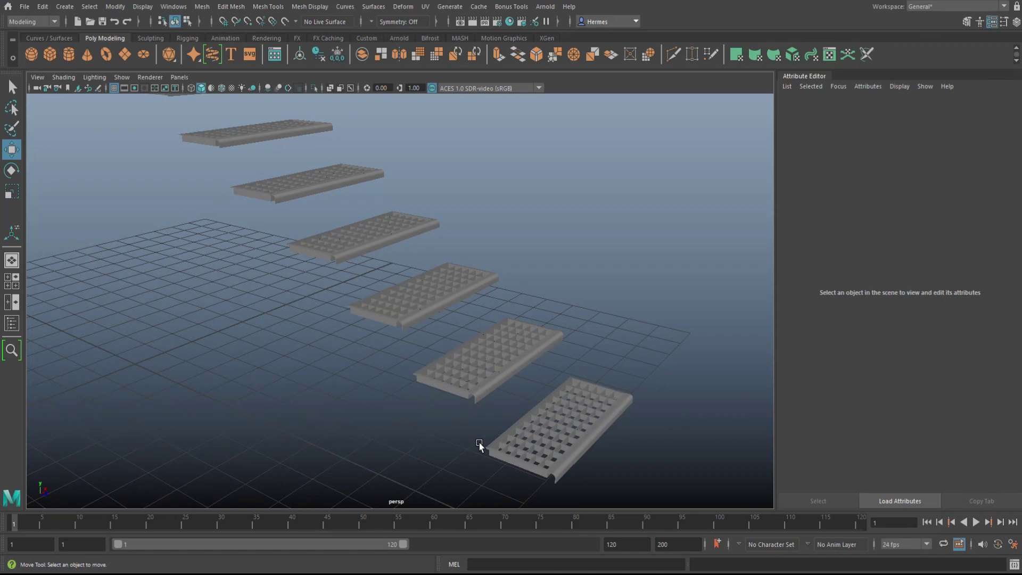
{"action": "scroll", "coordinate": [481, 447], "scroll_direction": "up", "scroll_amount": 5}
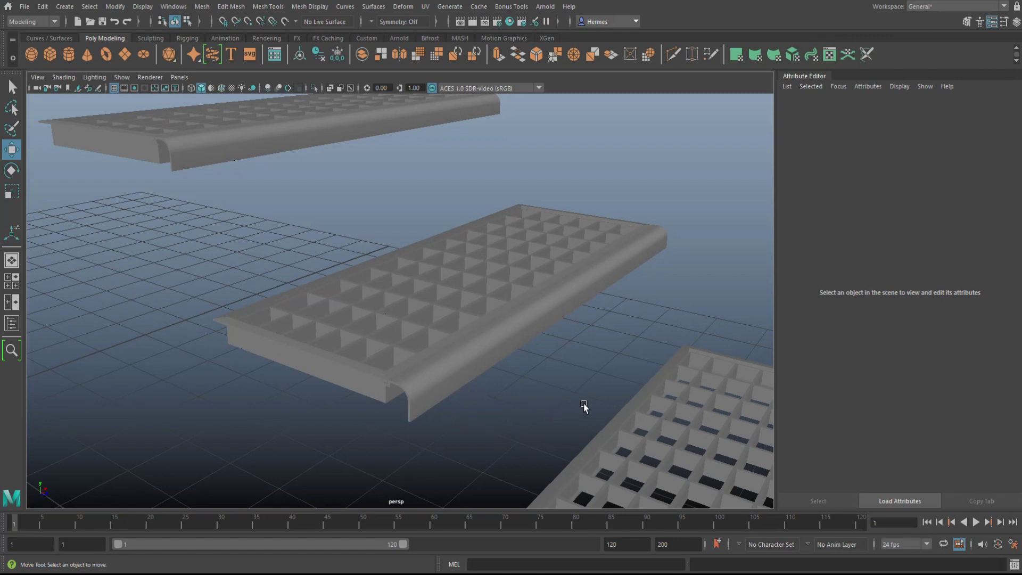
{"action": "scroll", "coordinate": [606, 408], "scroll_direction": "down", "scroll_amount": 3}
{"action": "scroll", "coordinate": [606, 407], "scroll_direction": "down", "scroll_amount": 2}
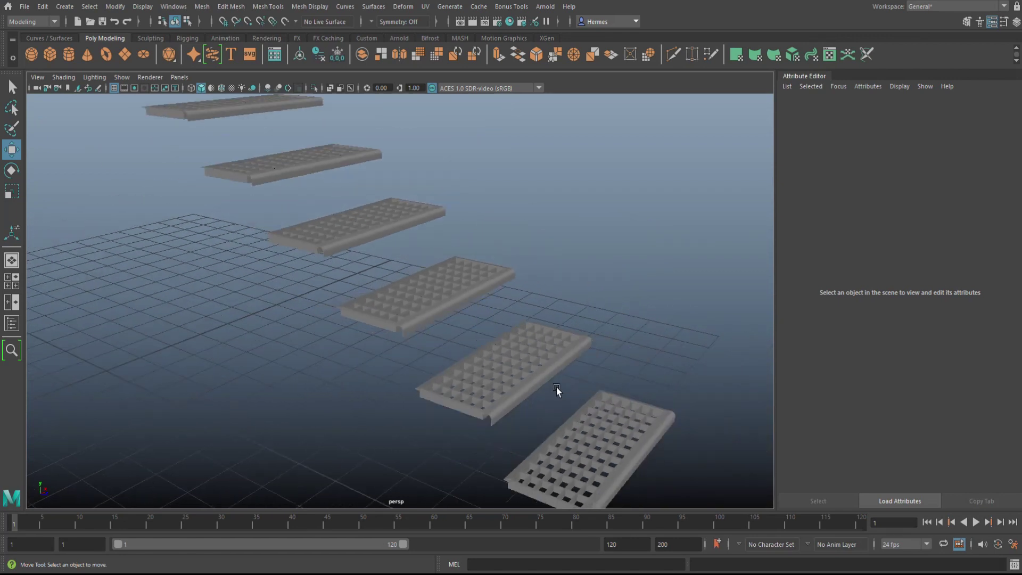
{"action": "scroll", "coordinate": [569, 383], "scroll_direction": "down", "scroll_amount": 4}
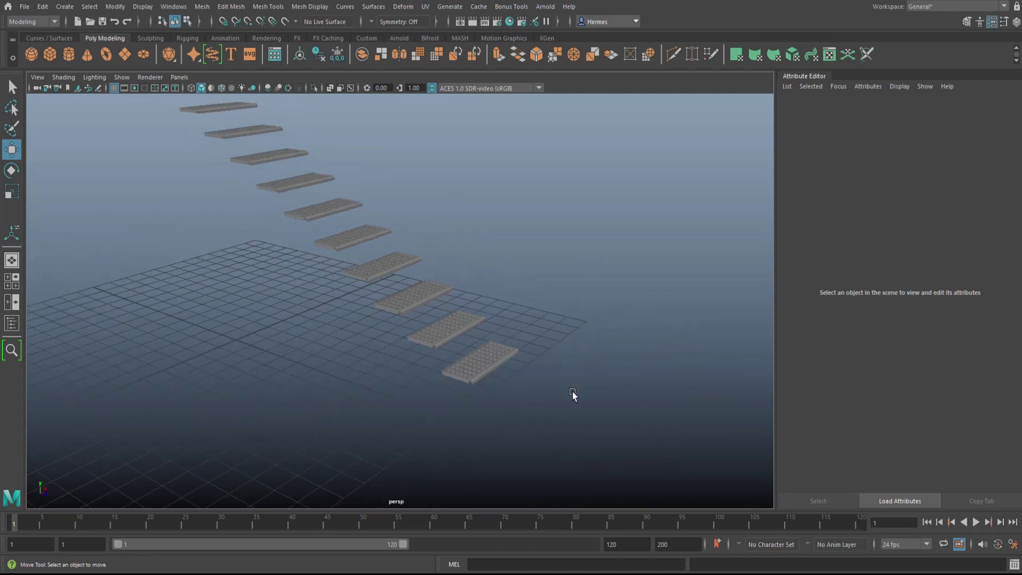
{"action": "scroll", "coordinate": [572, 391], "scroll_direction": "up", "scroll_amount": 3}
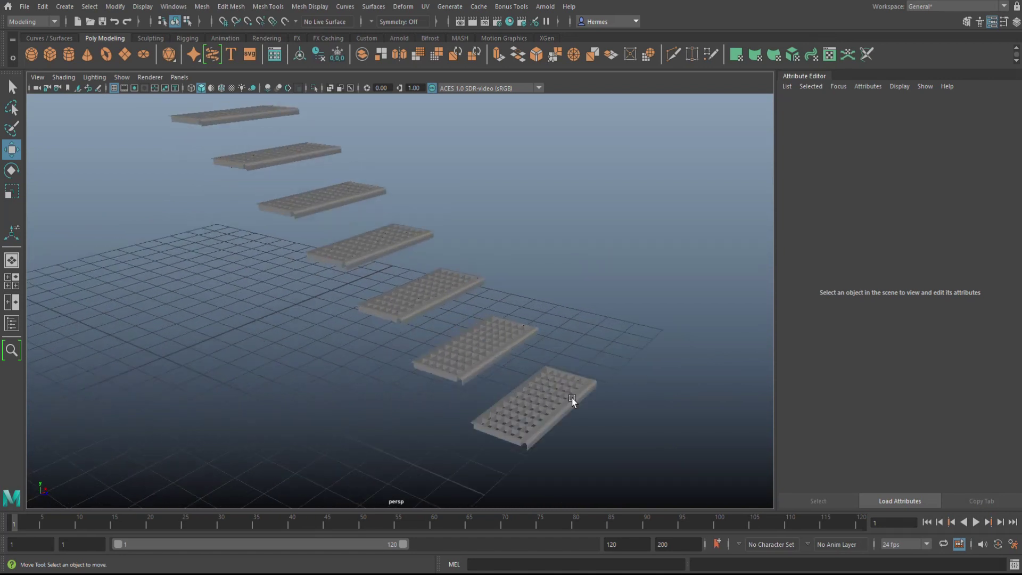